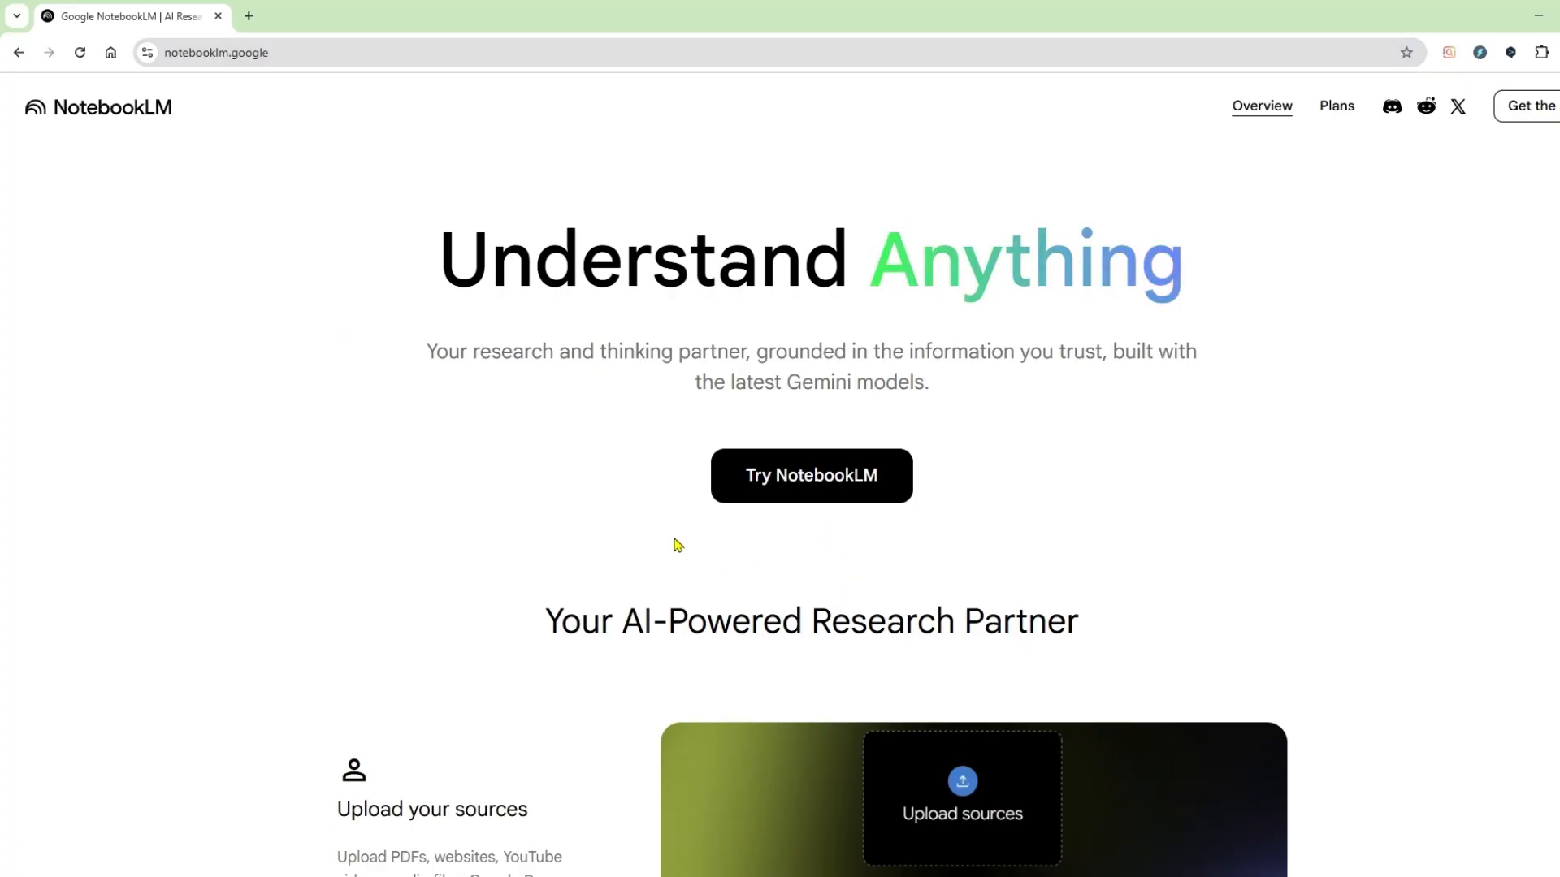
Step: Launch NotebookLM from its landing page and set the output language to eesti in the settings, saving the change
click(835, 484)
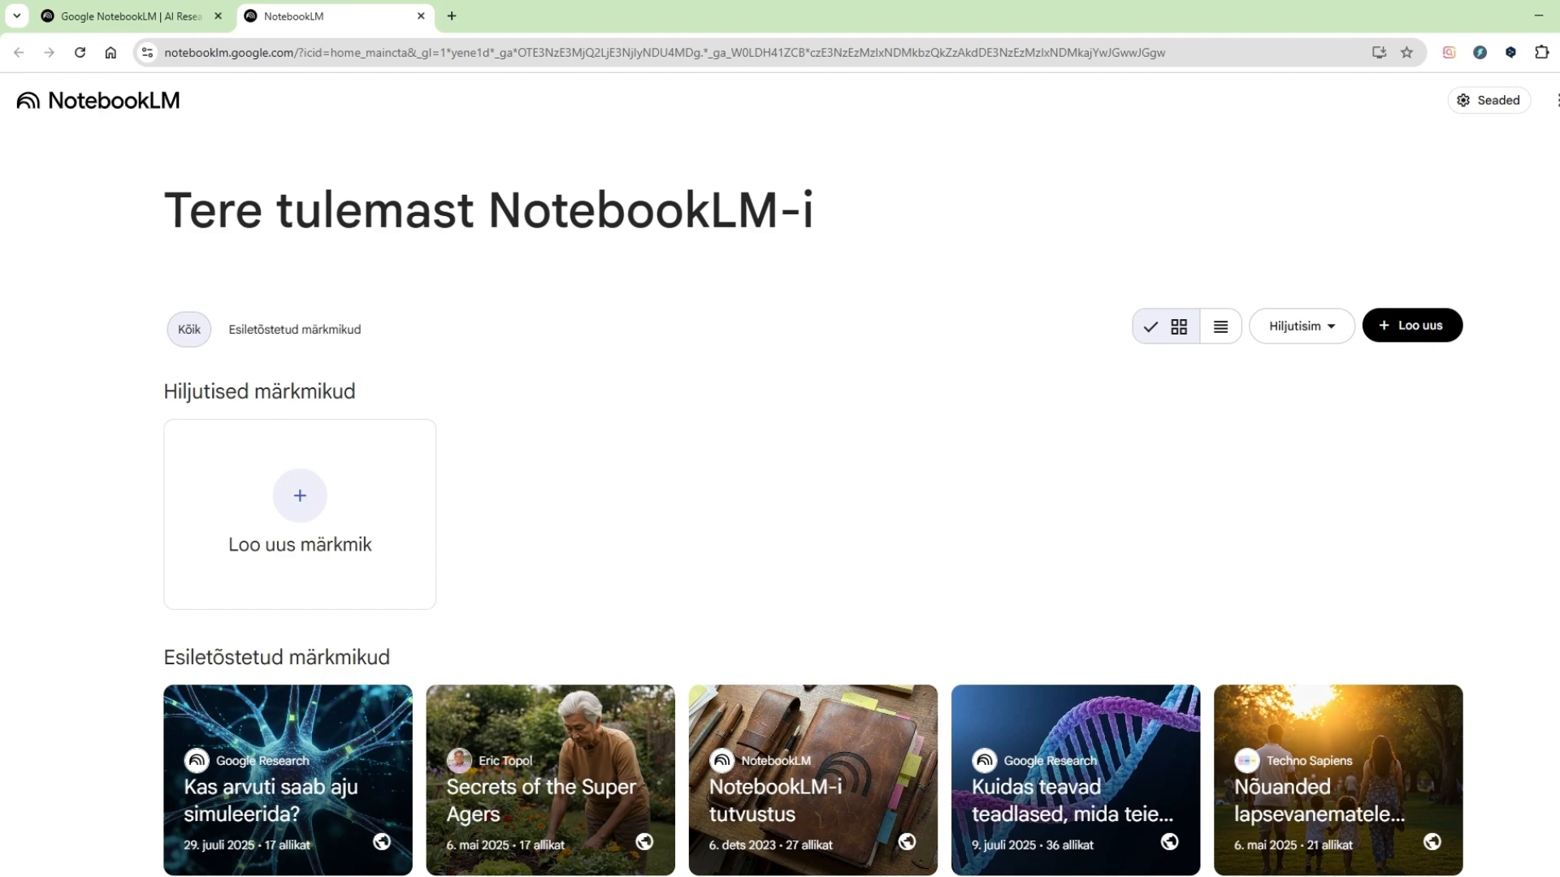
click(1494, 109)
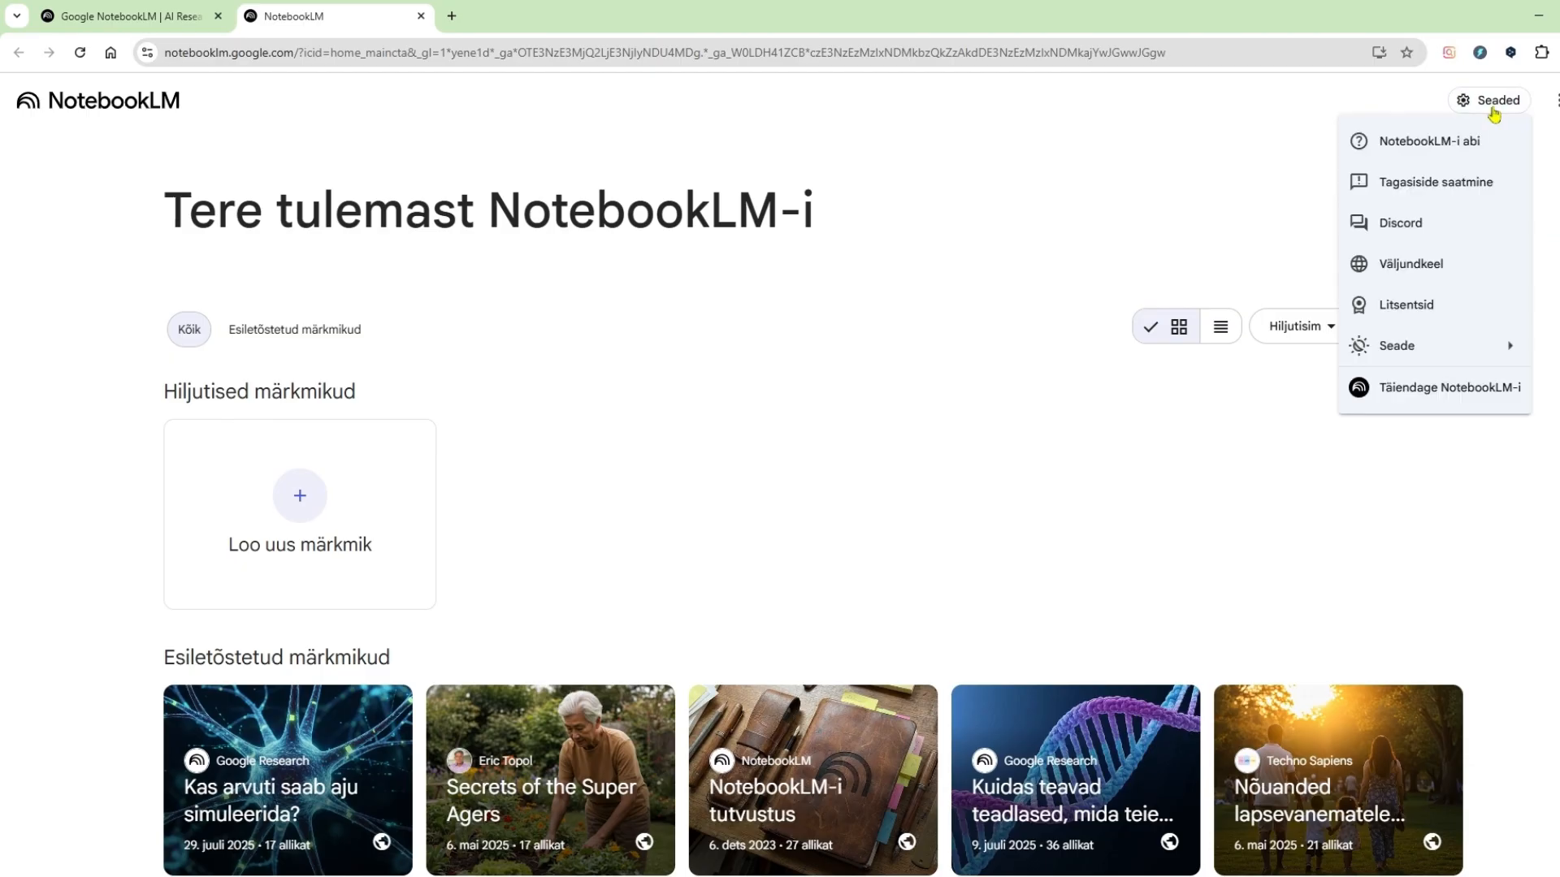
click(1412, 266)
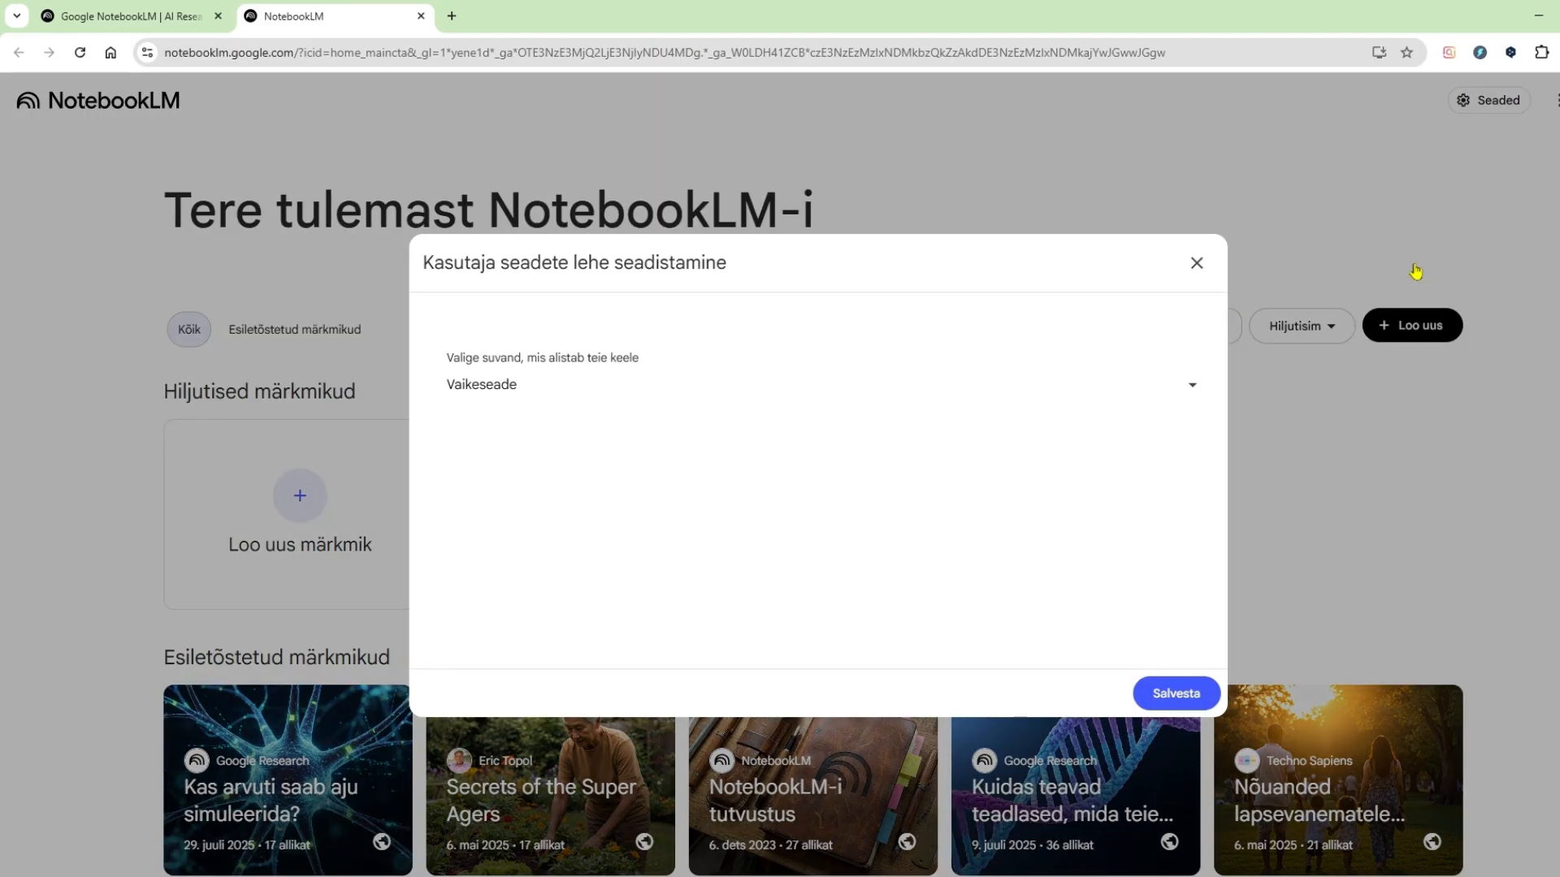
click(1189, 391)
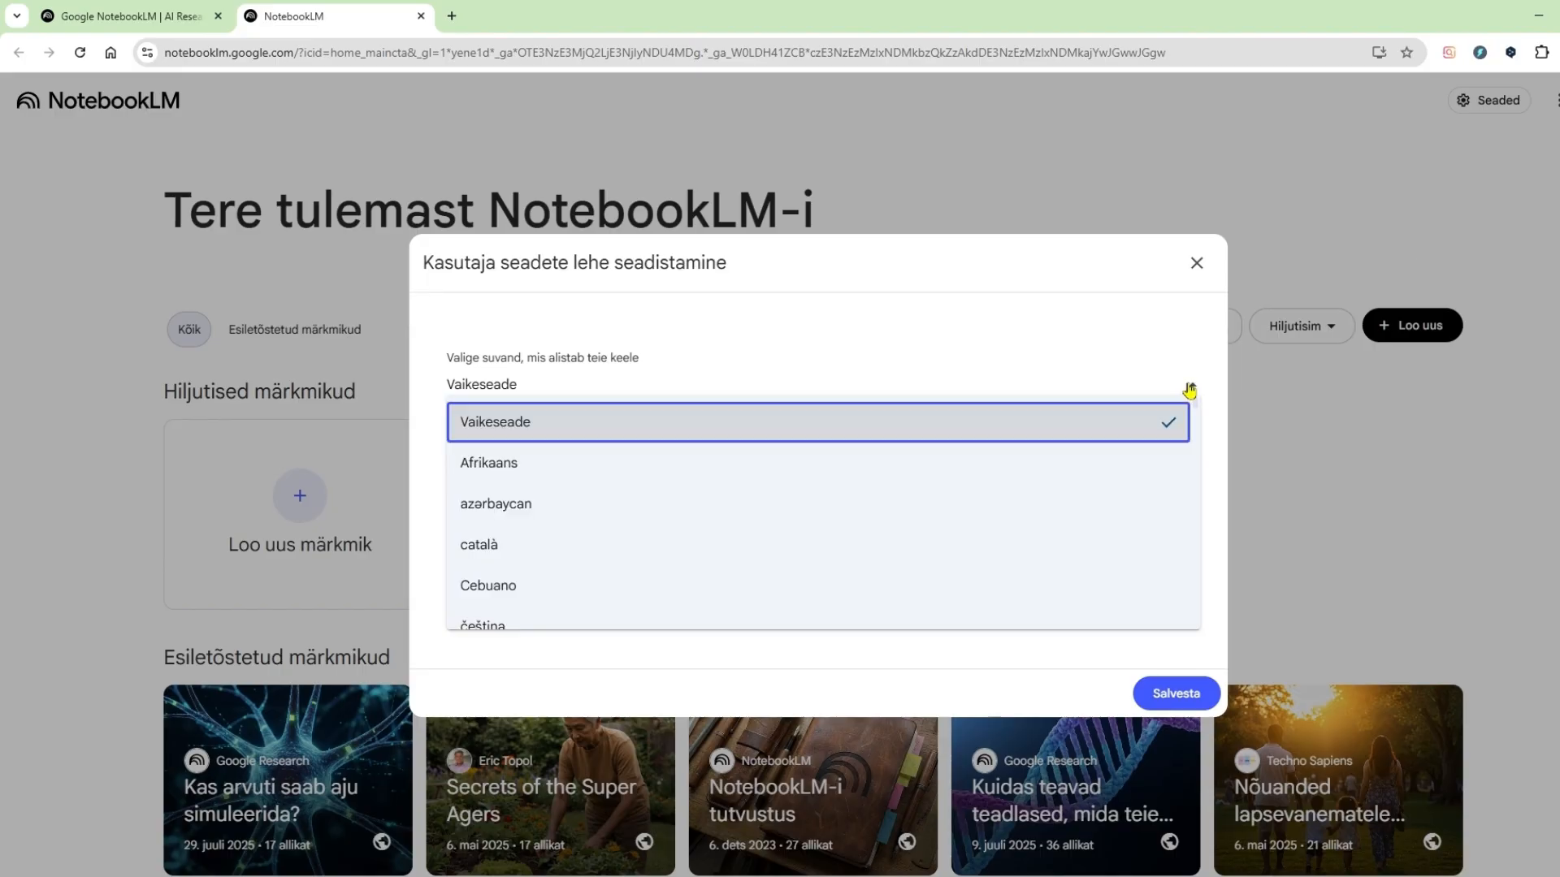
scroll(762, 586, down, 1)
scroll(590, 617, down, 1)
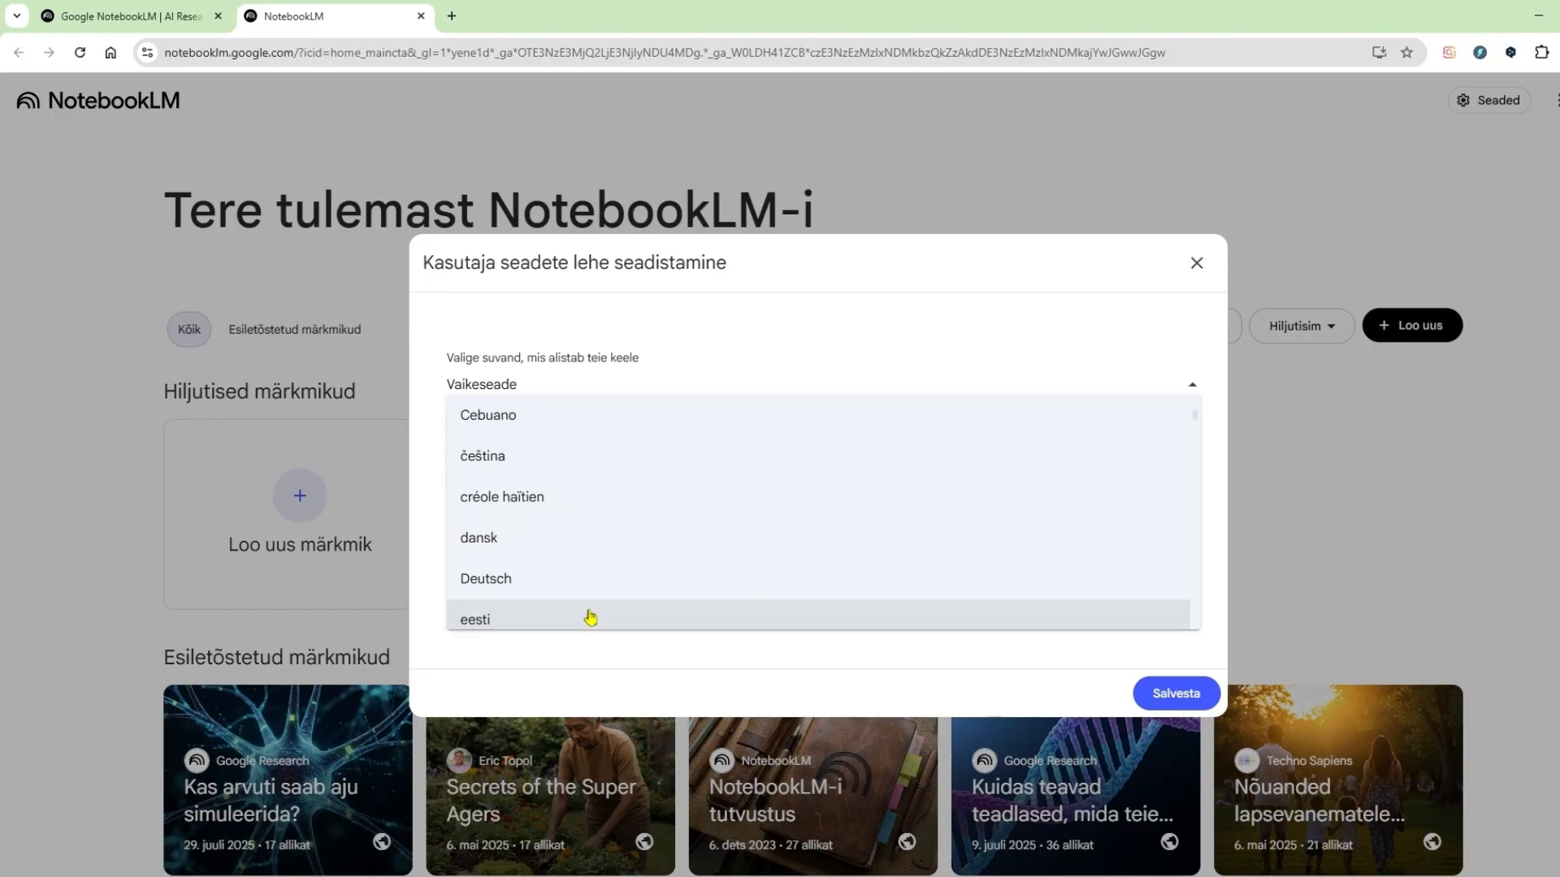
click(590, 618)
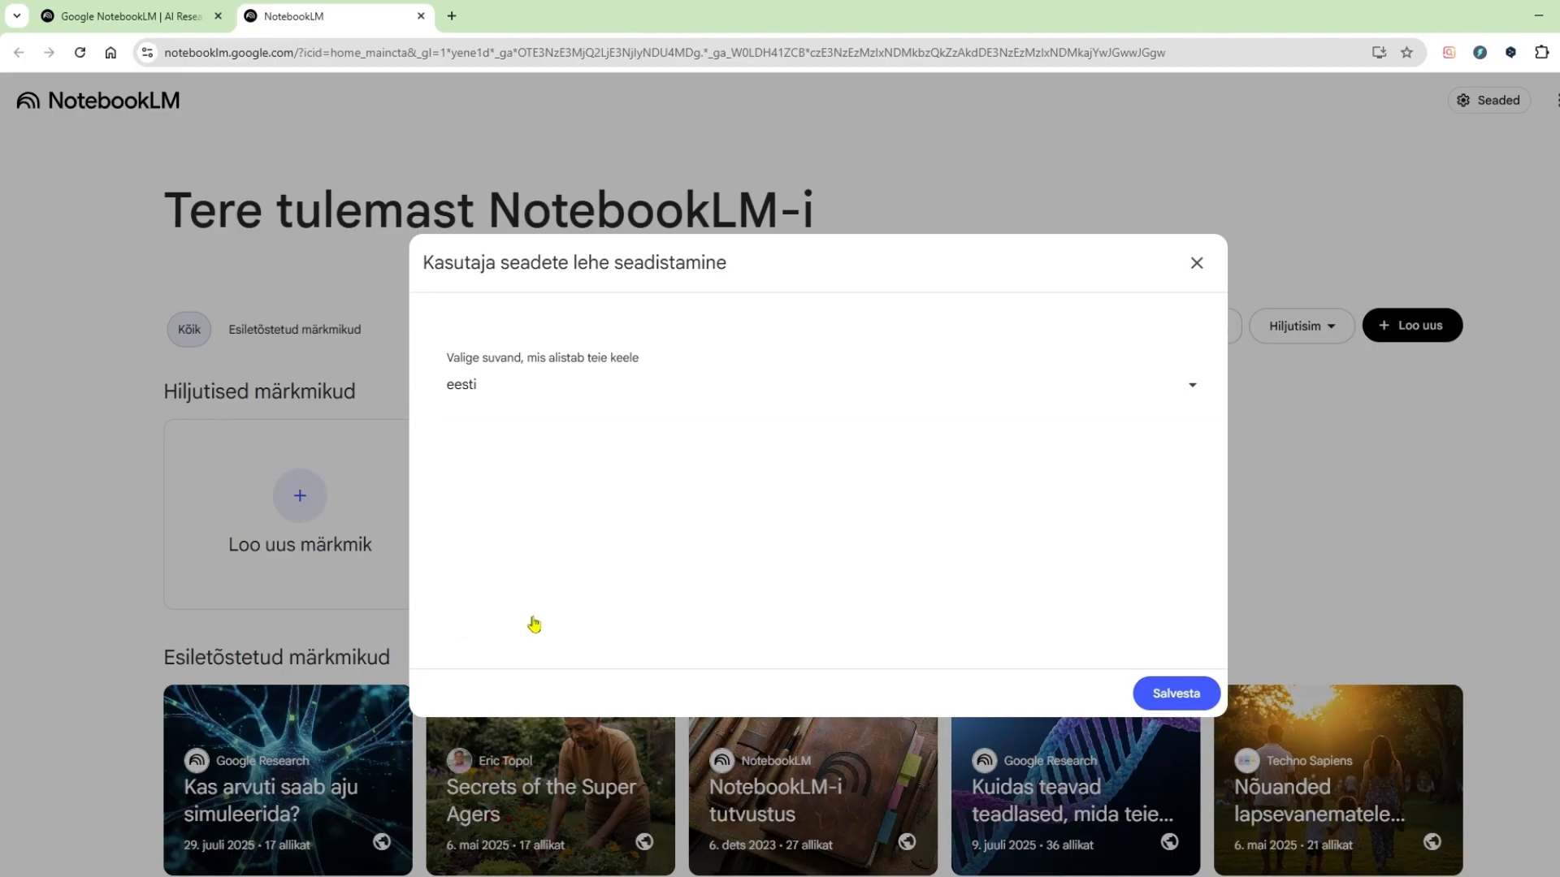
click(1170, 697)
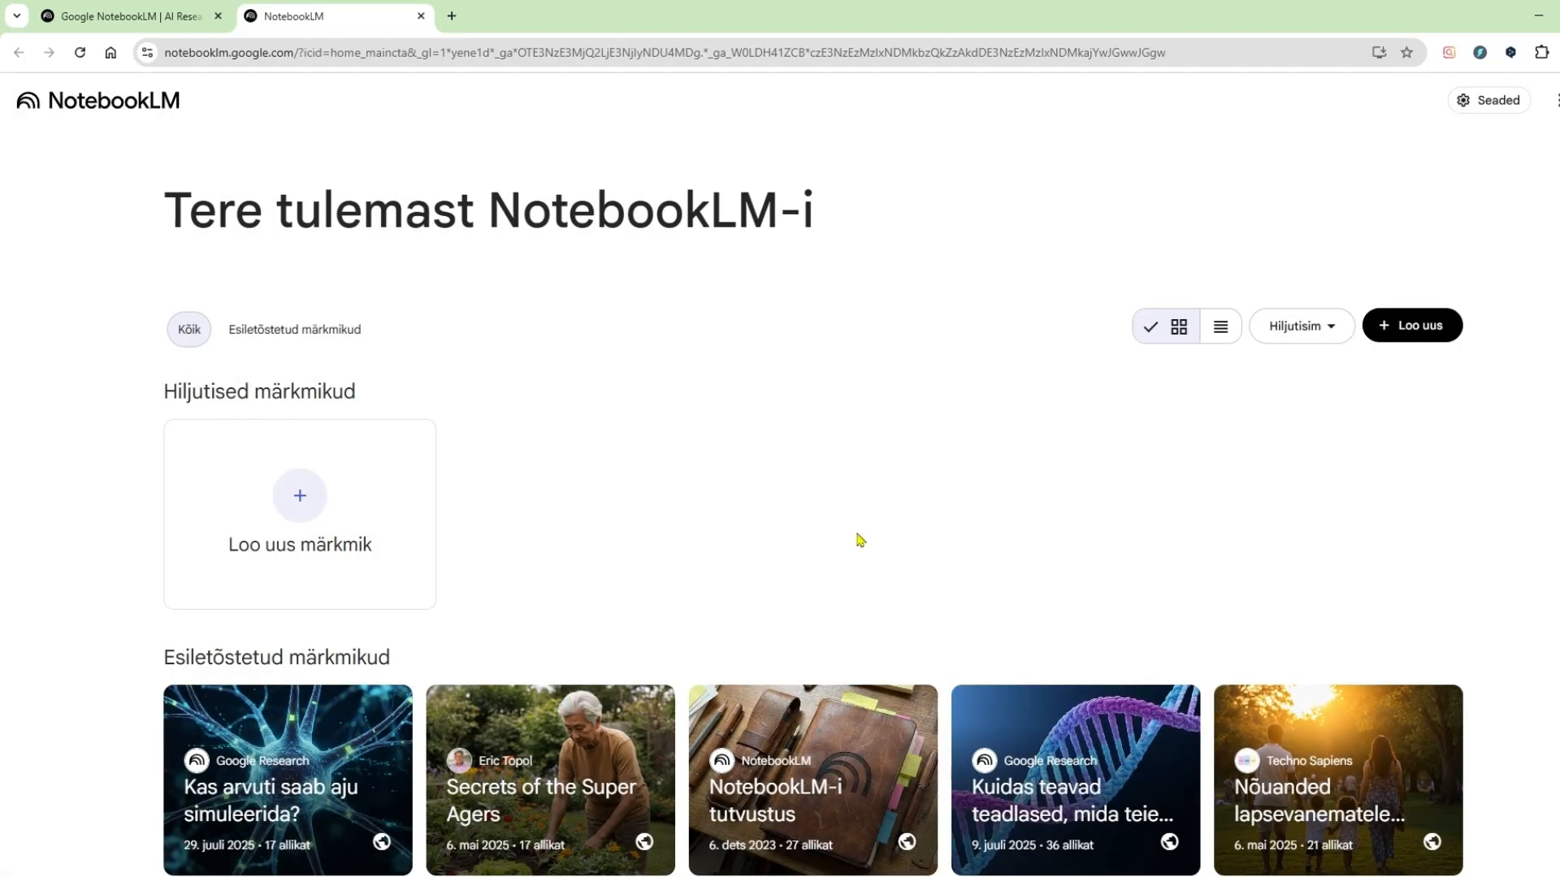
Step: Create a new notebook and check the source search's origin options and research modes
click(300, 497)
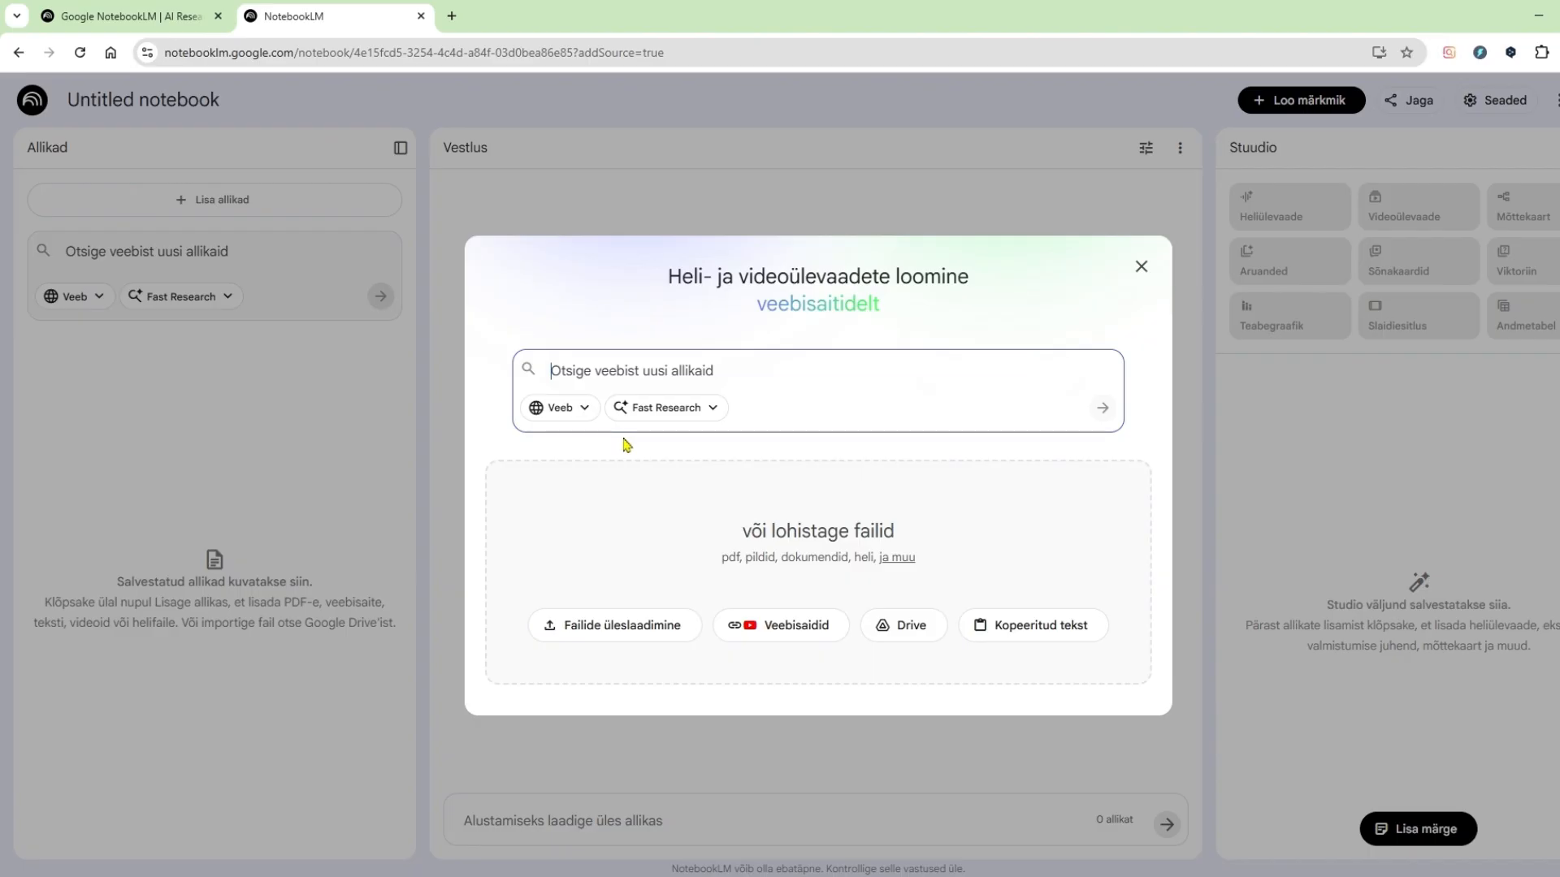
click(584, 409)
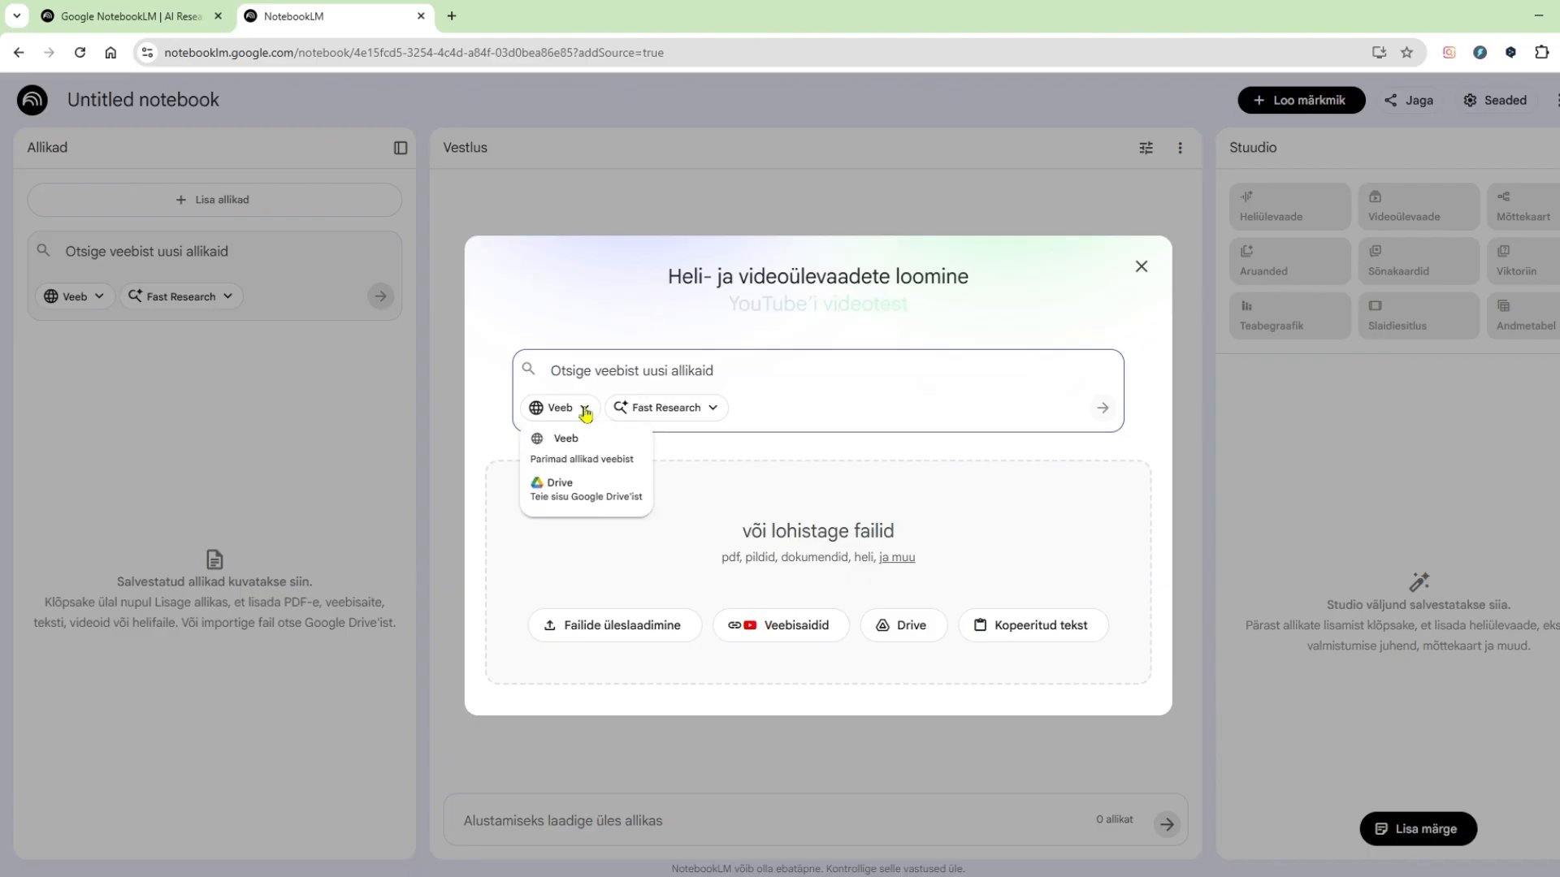
click(719, 411)
click(719, 415)
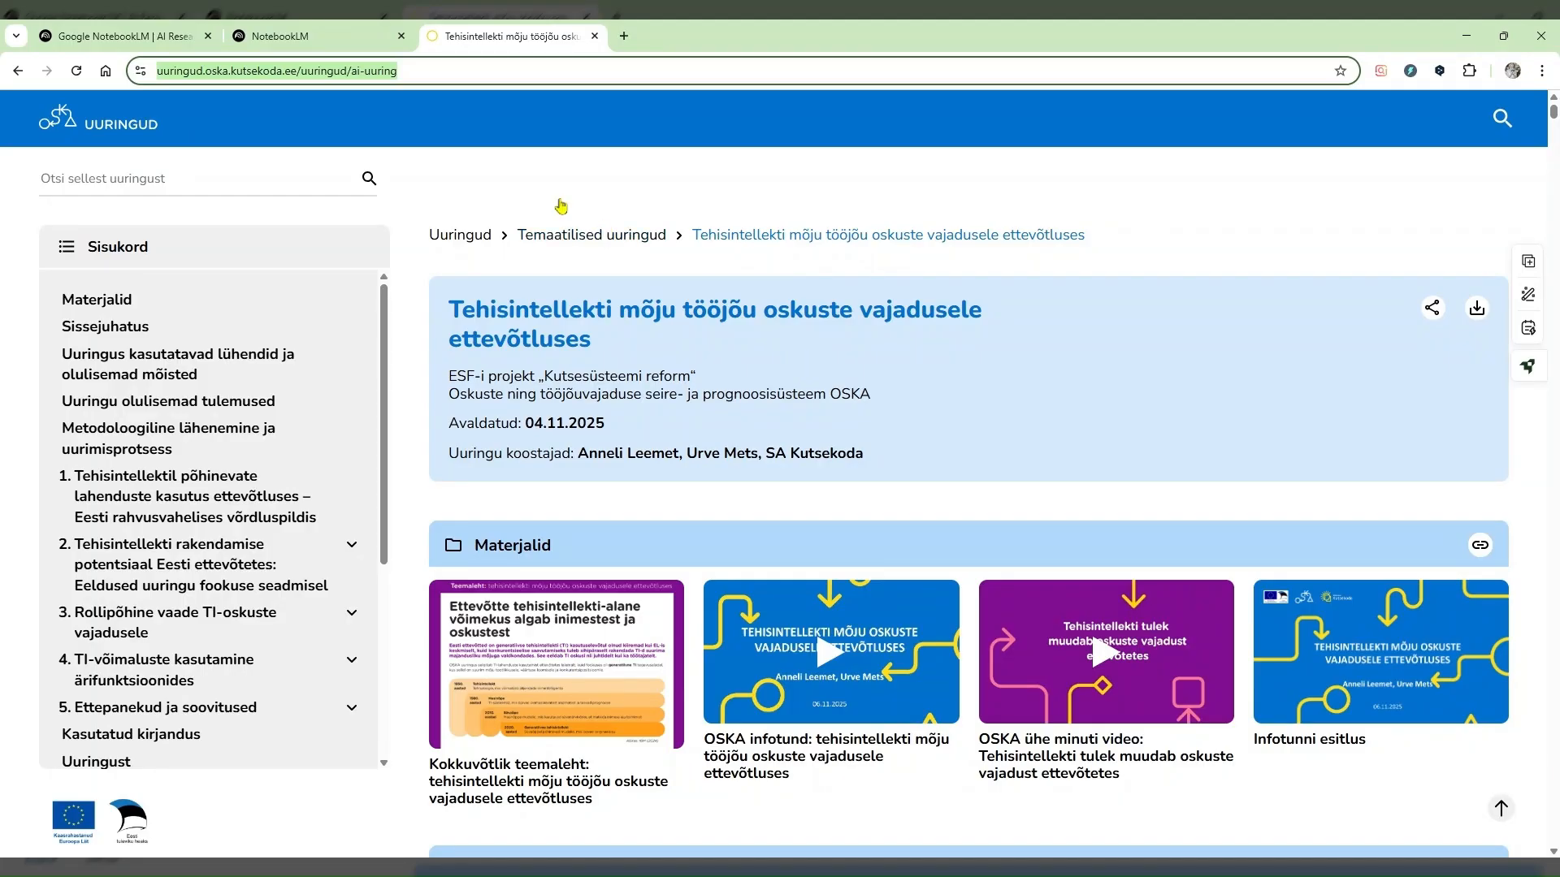
click(443, 71)
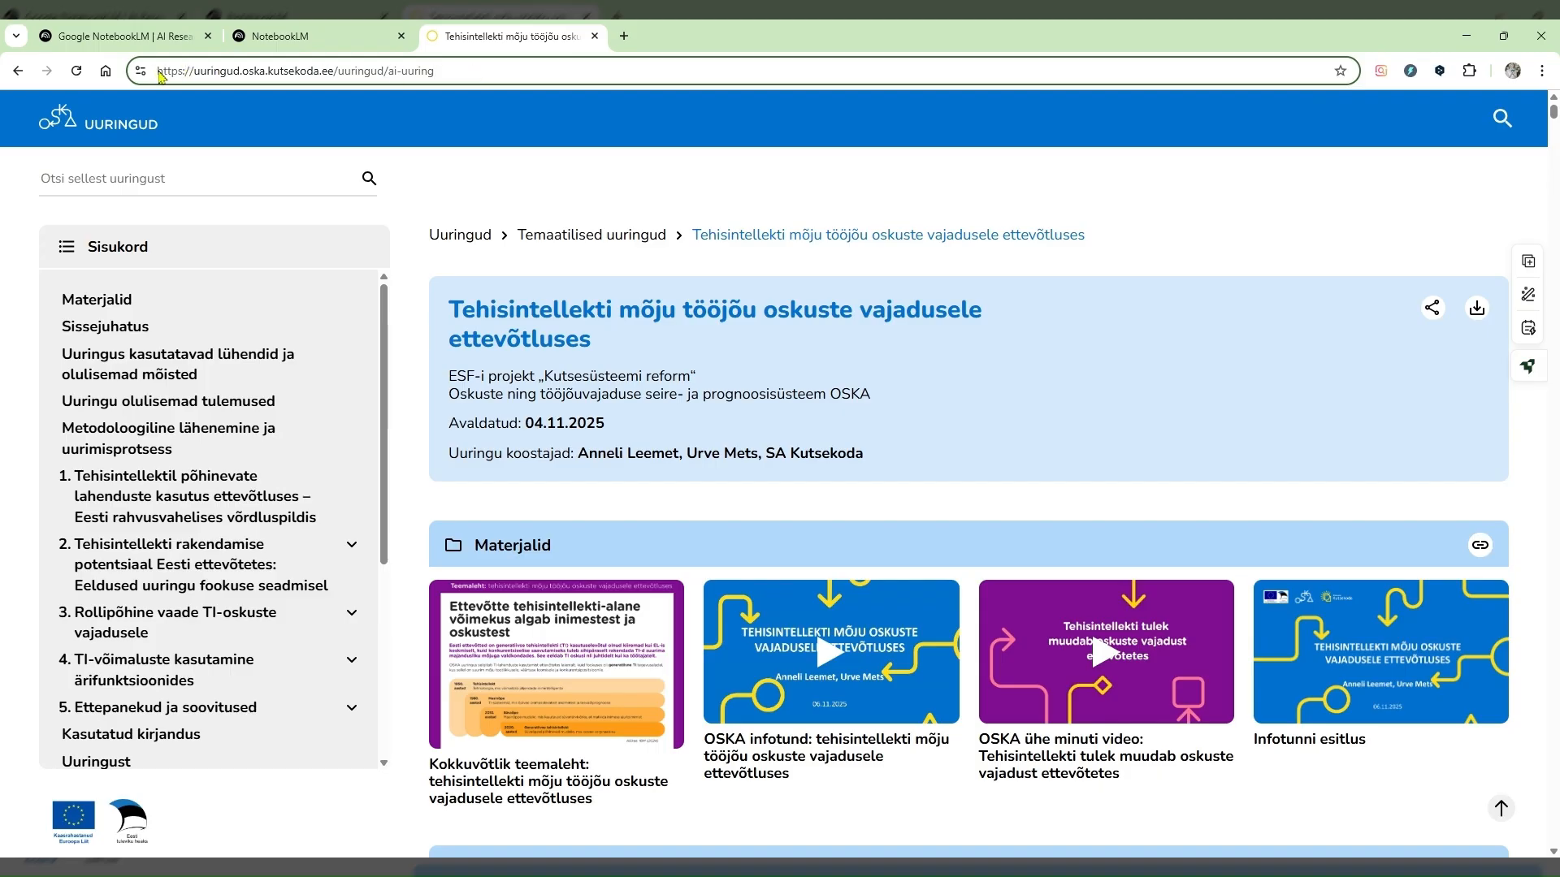
drag(157, 71, 473, 77)
key(ctrl+c)
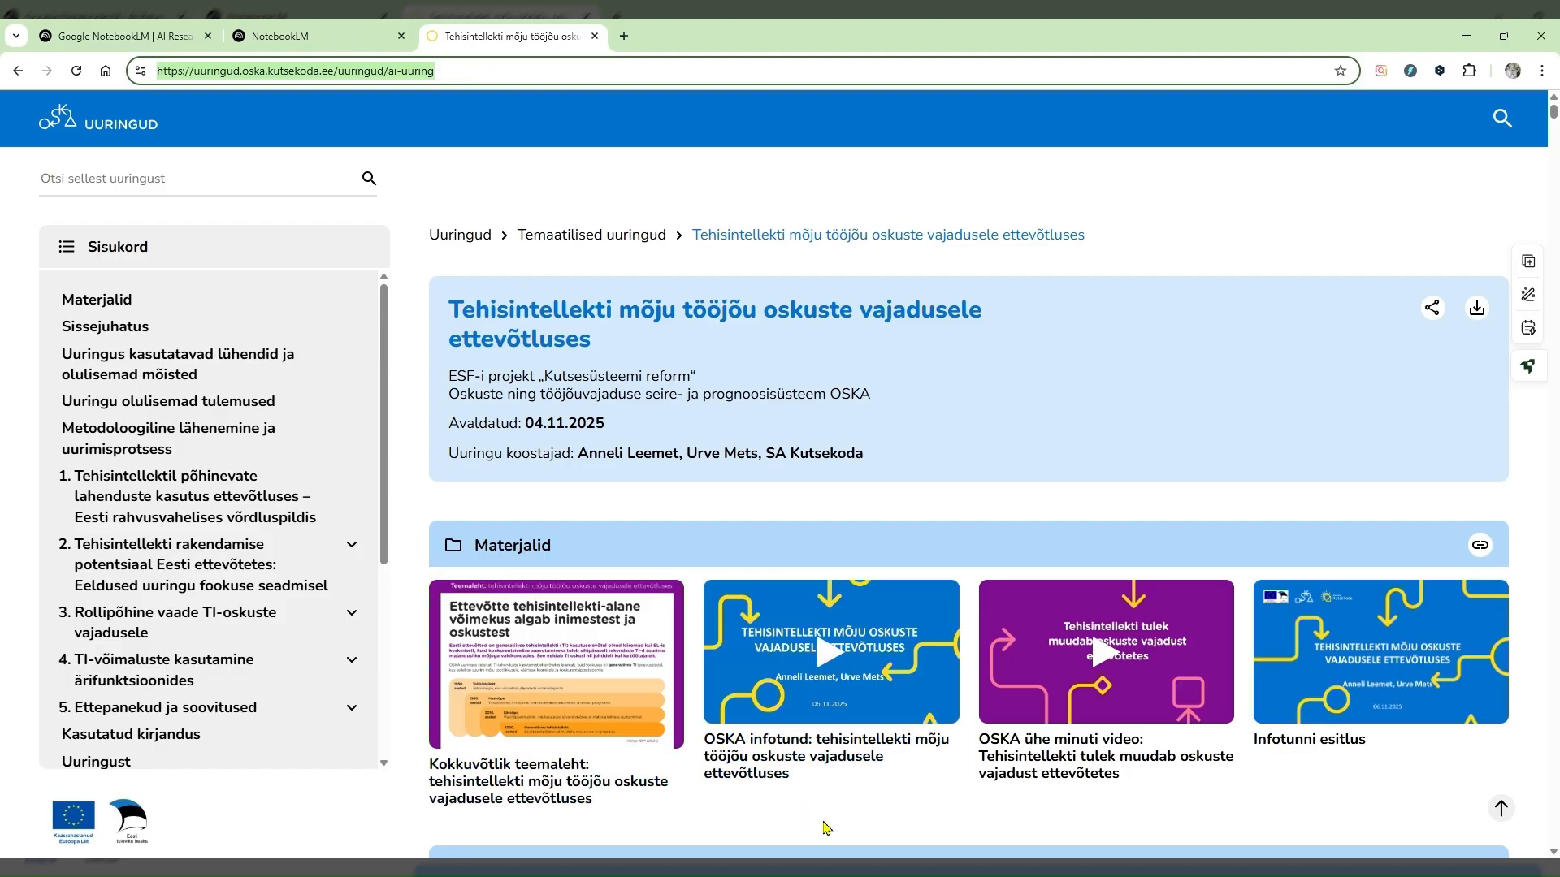
key(ctrl+shift+Tab)
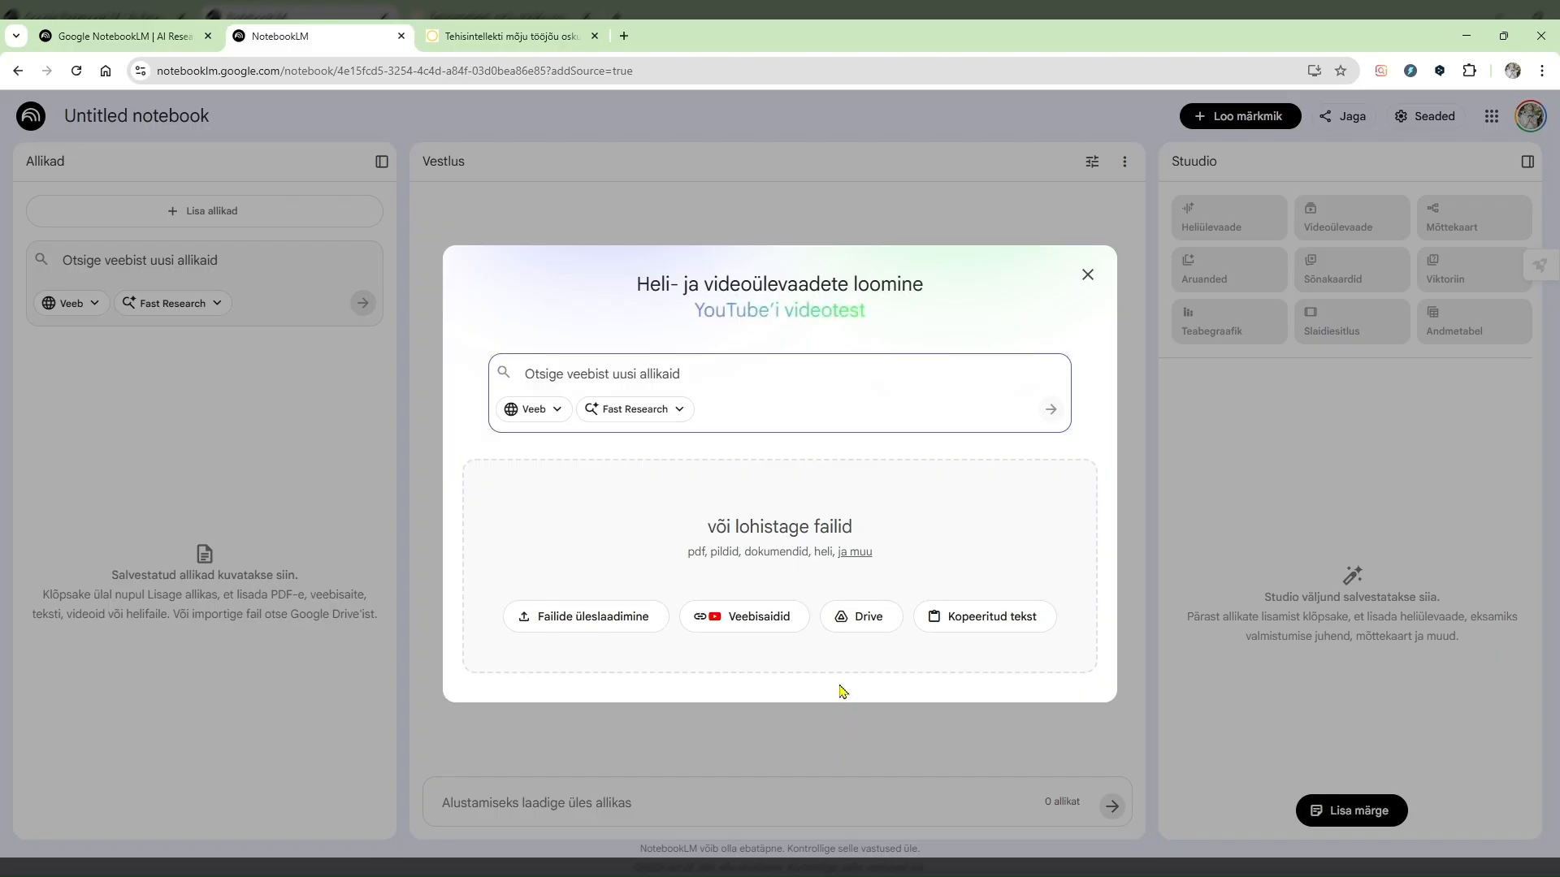
click(748, 619)
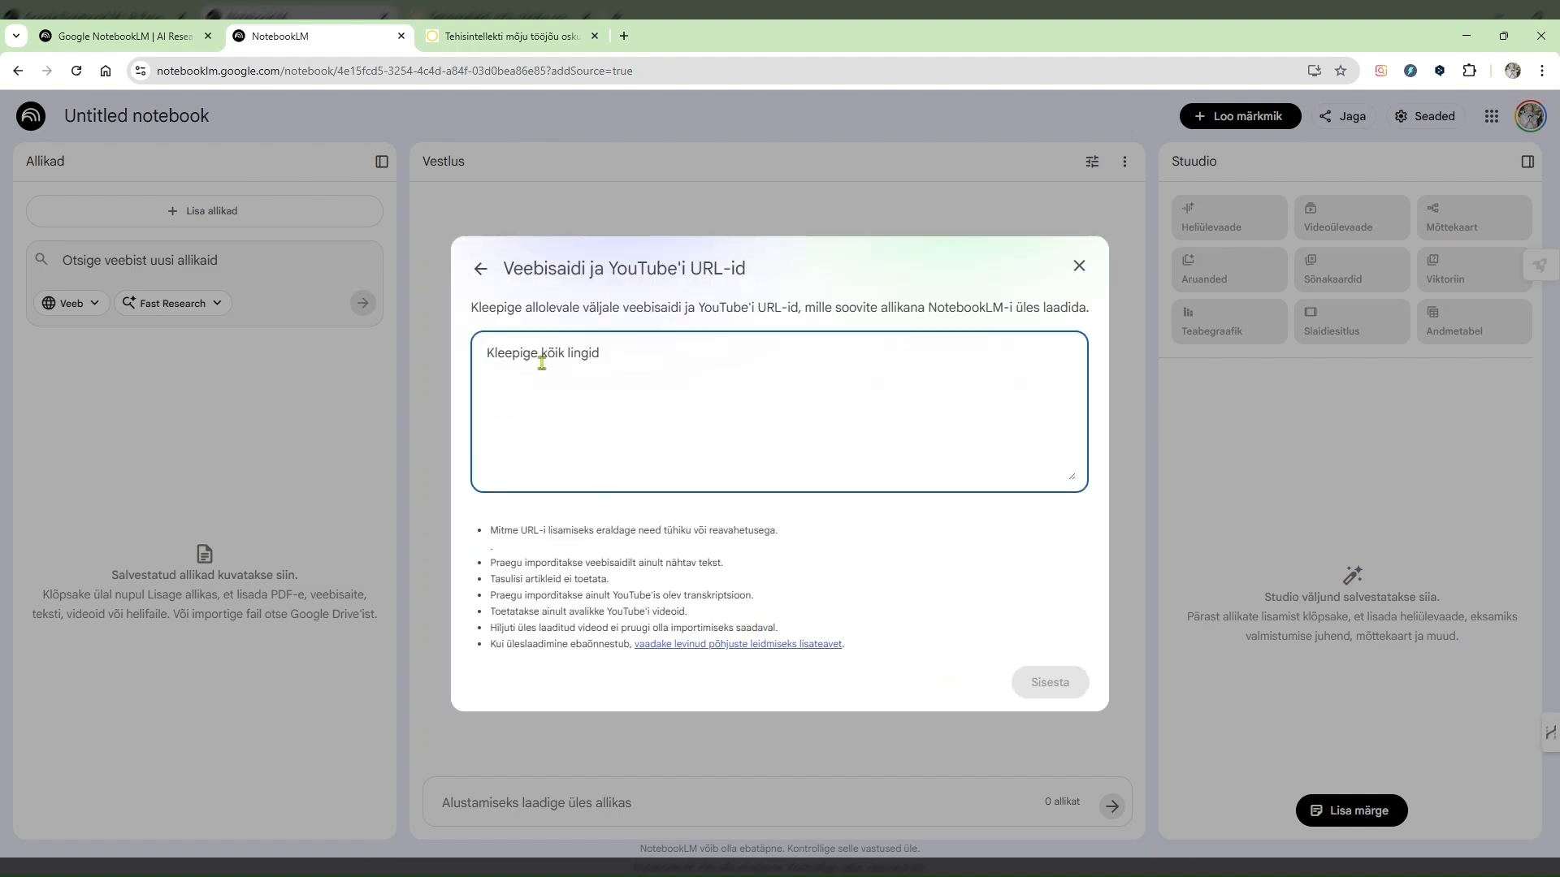
key(ctrl+v)
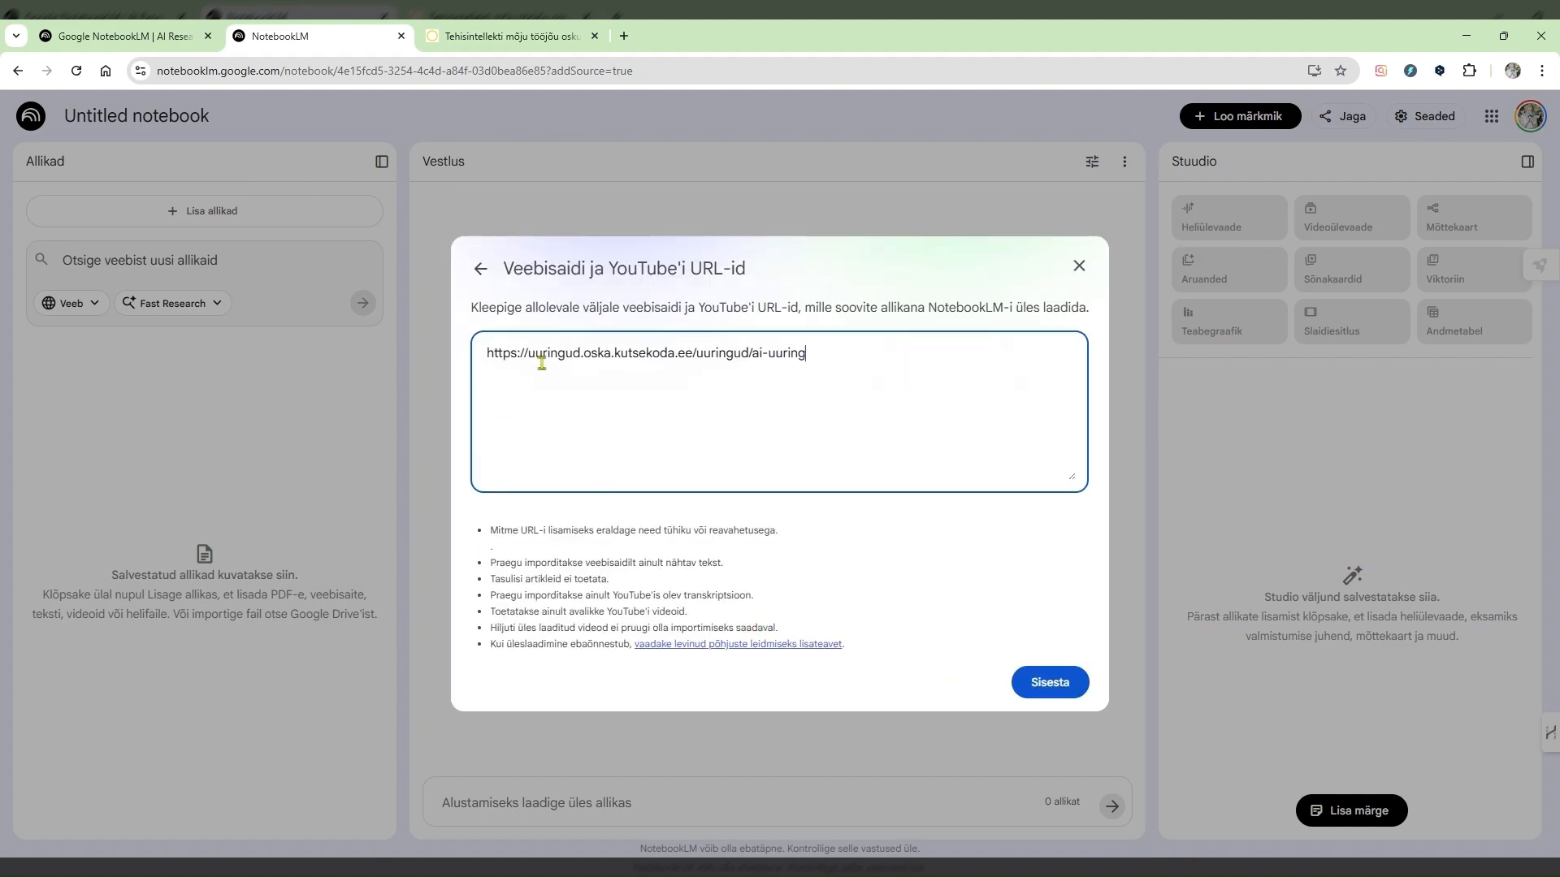
click(1048, 684)
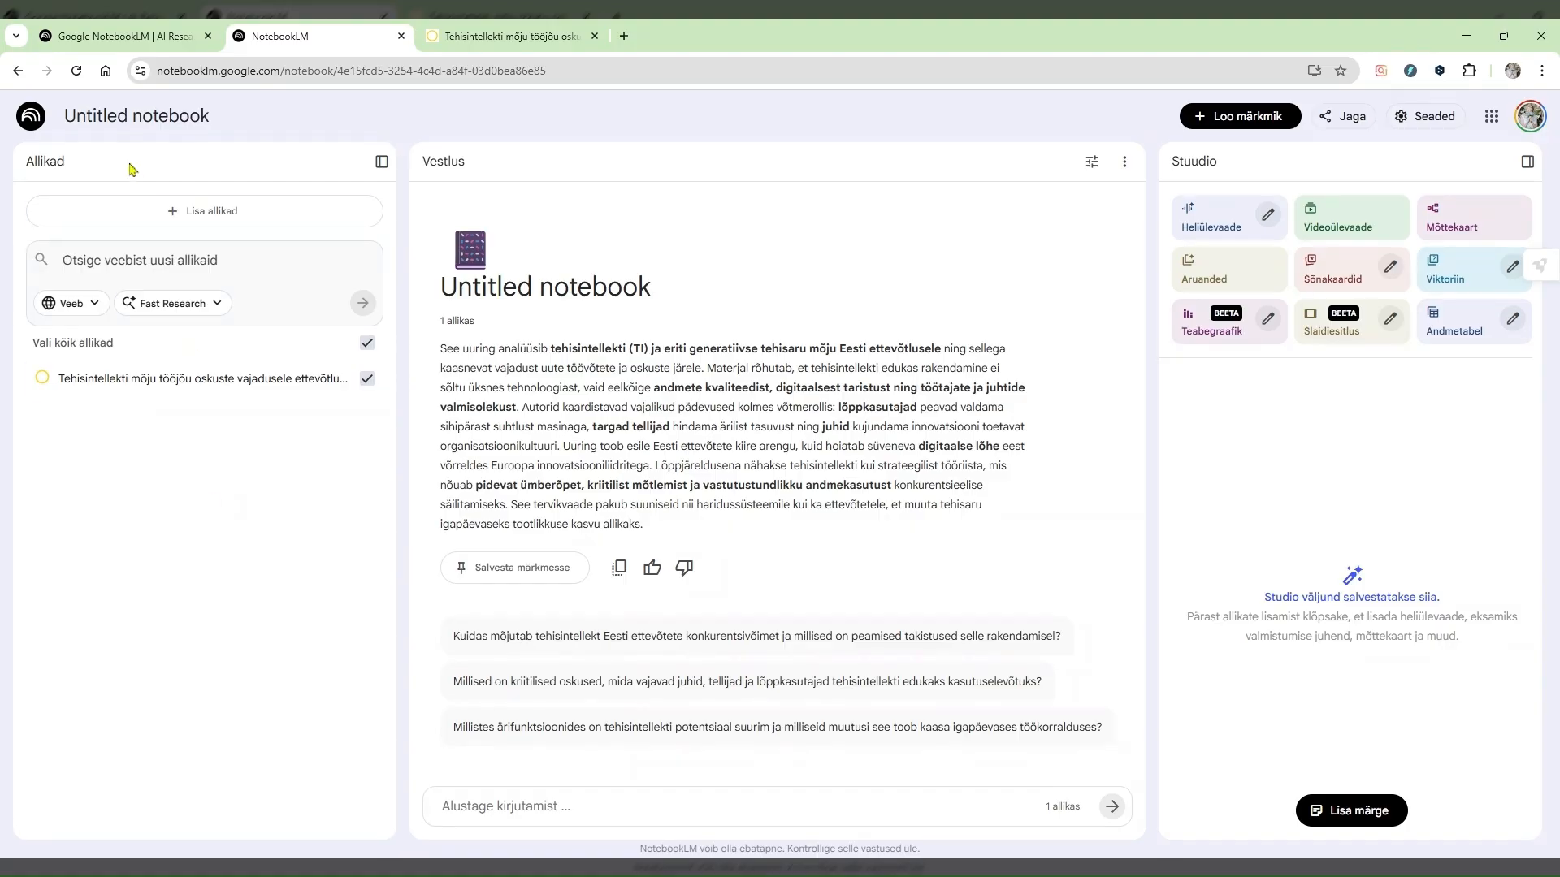
Step: Rename the notebook "OSKA uuring(TI)"
click(118, 122)
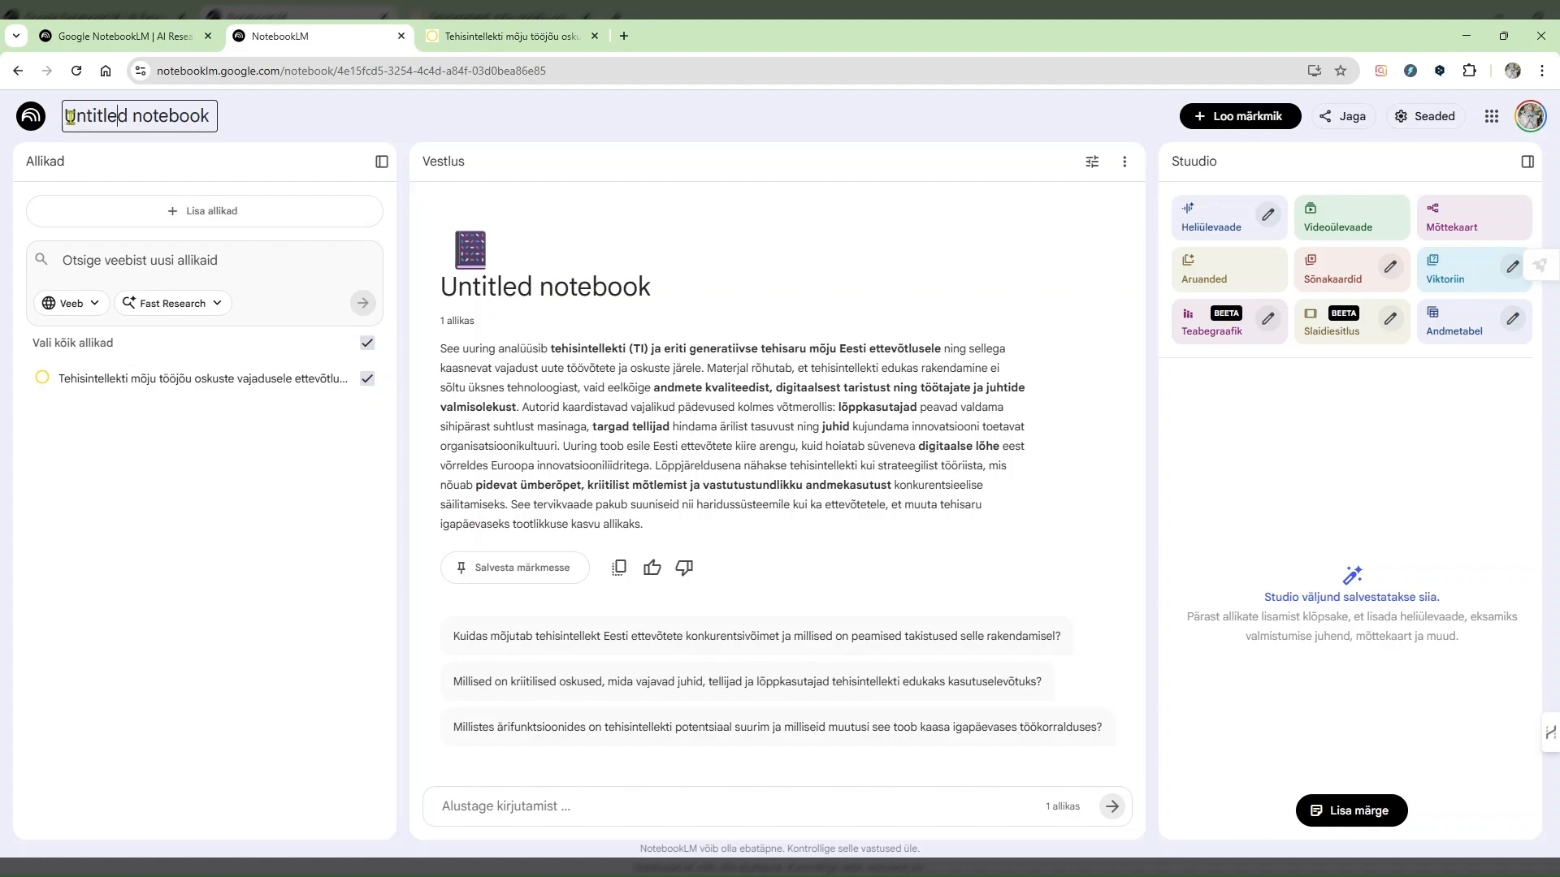
drag(66, 118, 208, 115)
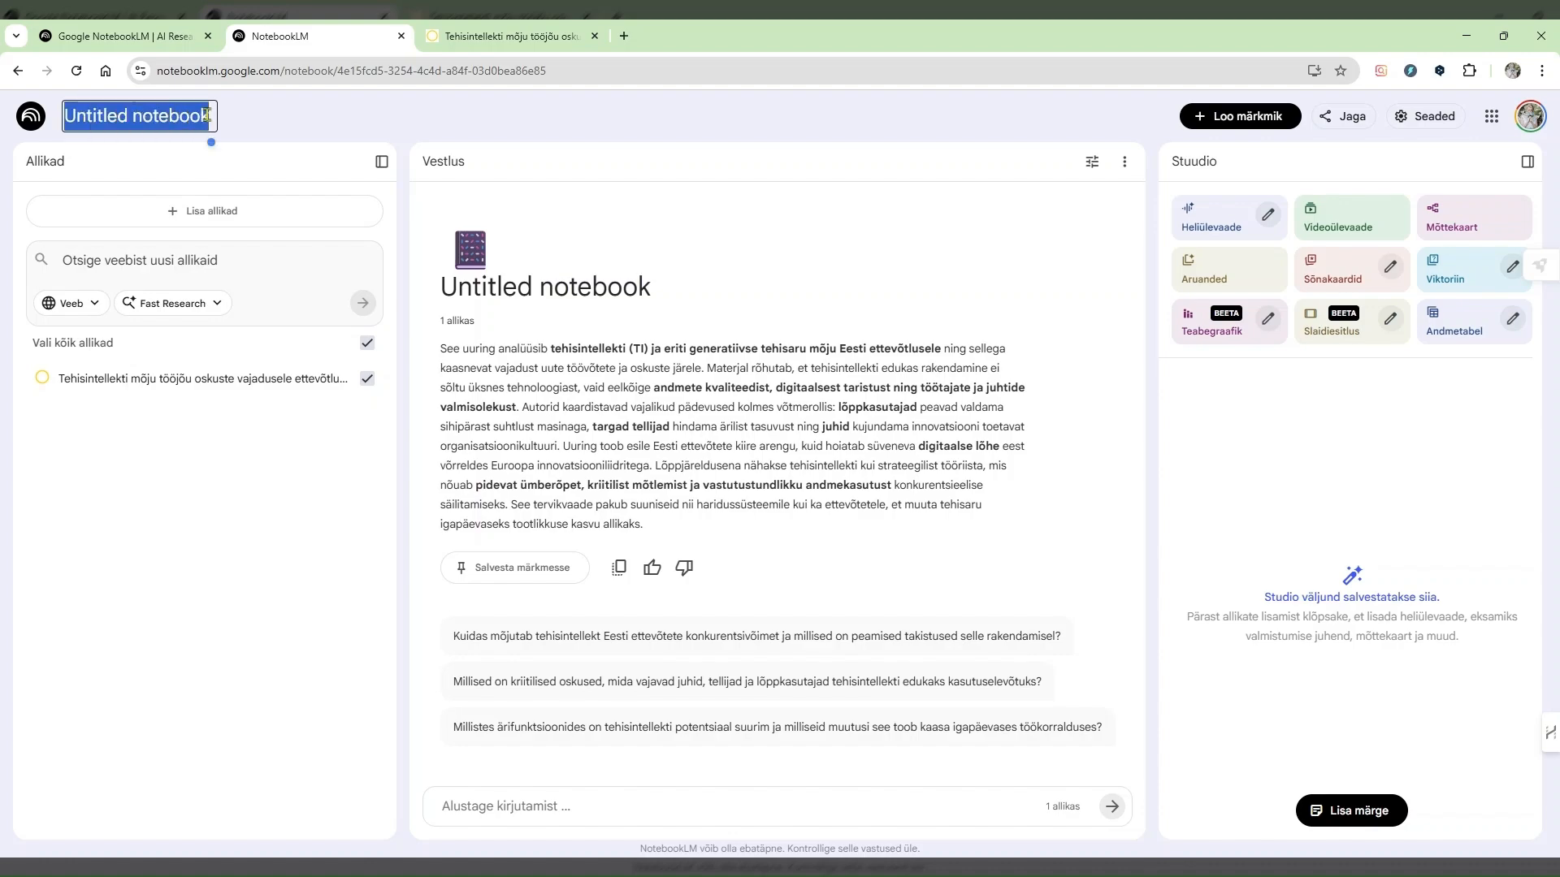
text(OSKA u)
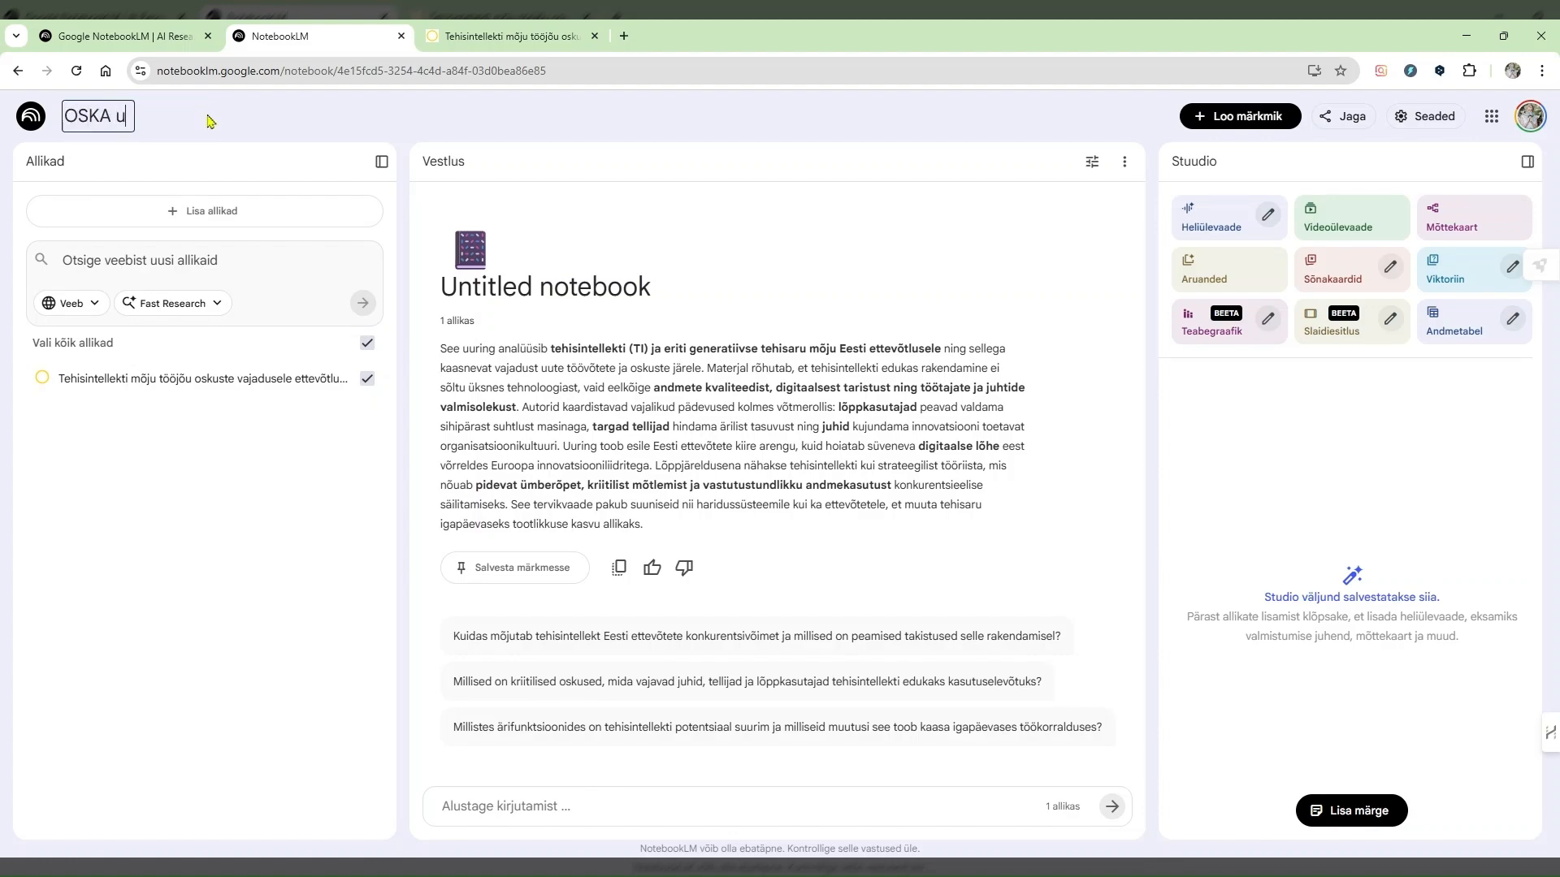
text(uring(TI))
click(484, 366)
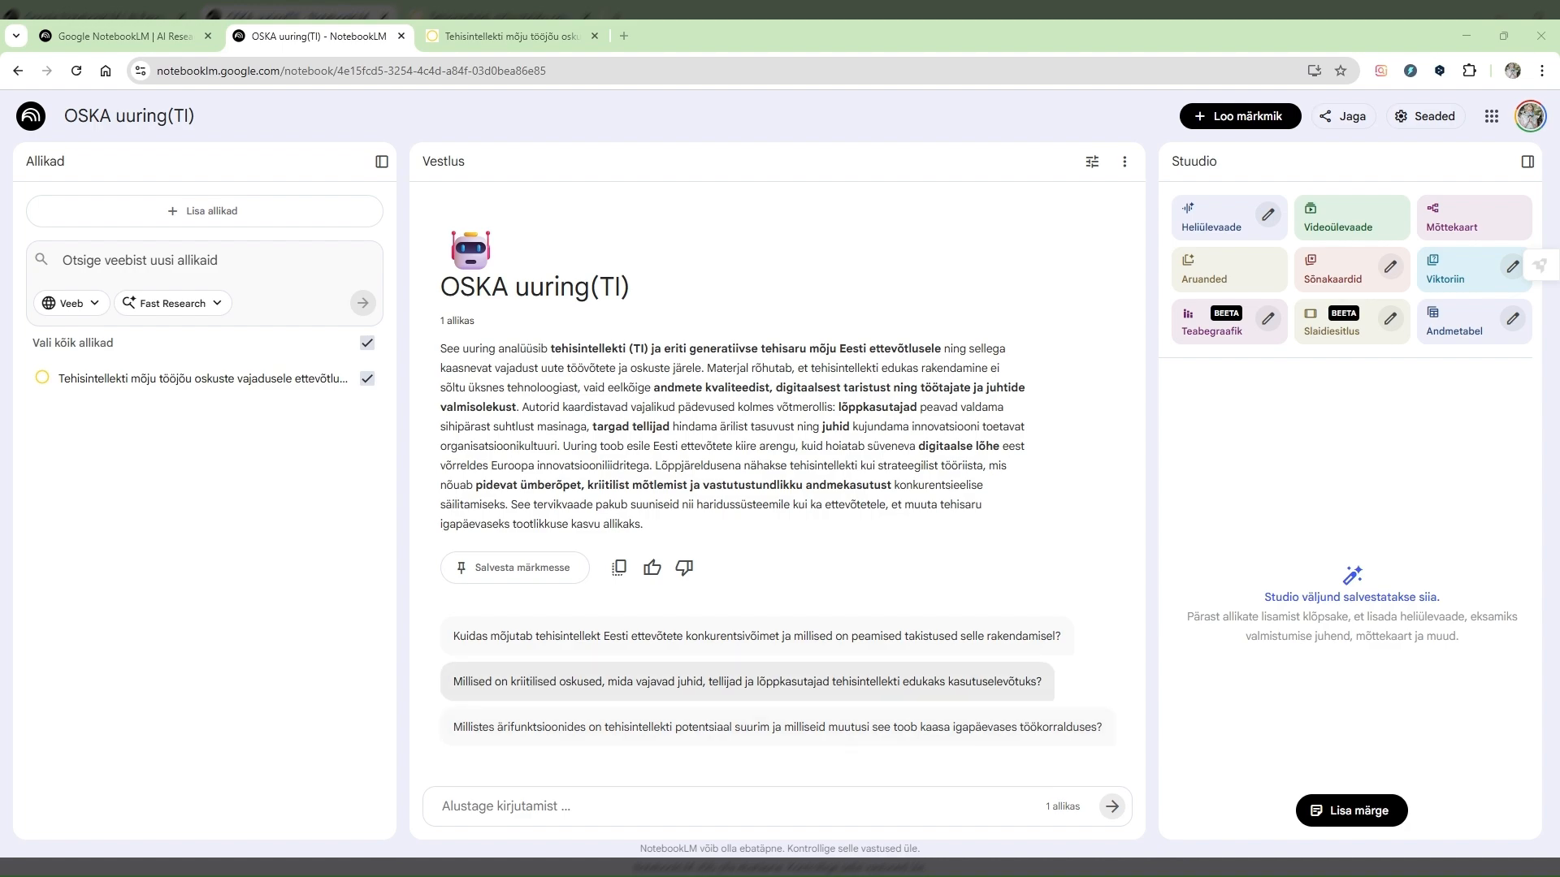
Step: Ask the suggested question about critical skills of leaders, commissioners and end users, and review the source passage behind citation 11 on ethics
click(475, 683)
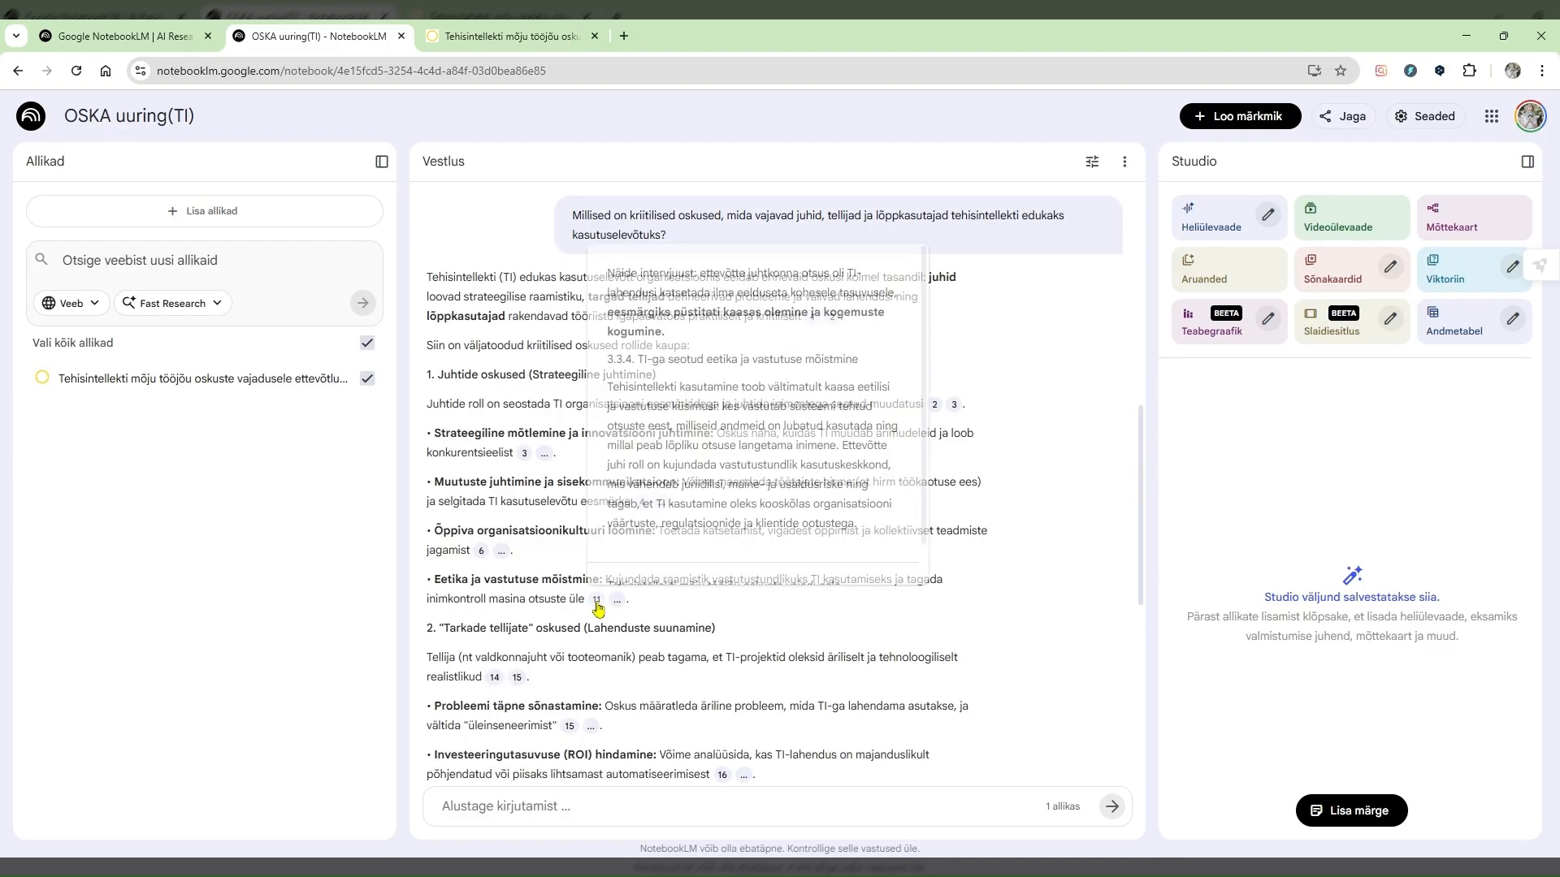
click(597, 606)
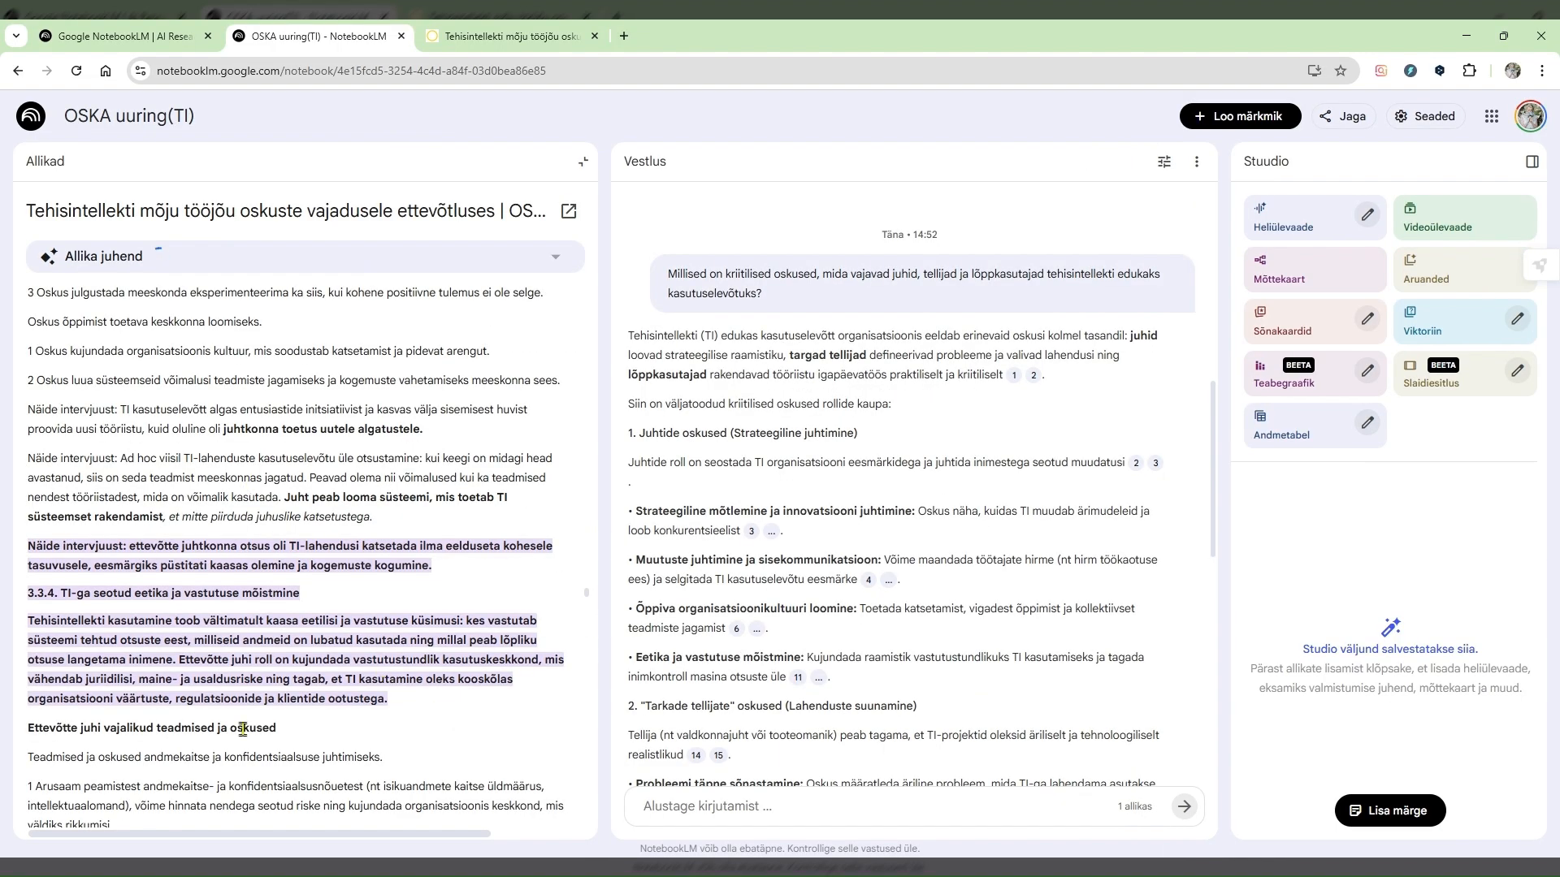
scroll(243, 730, down, 1)
scroll(236, 731, down, 2)
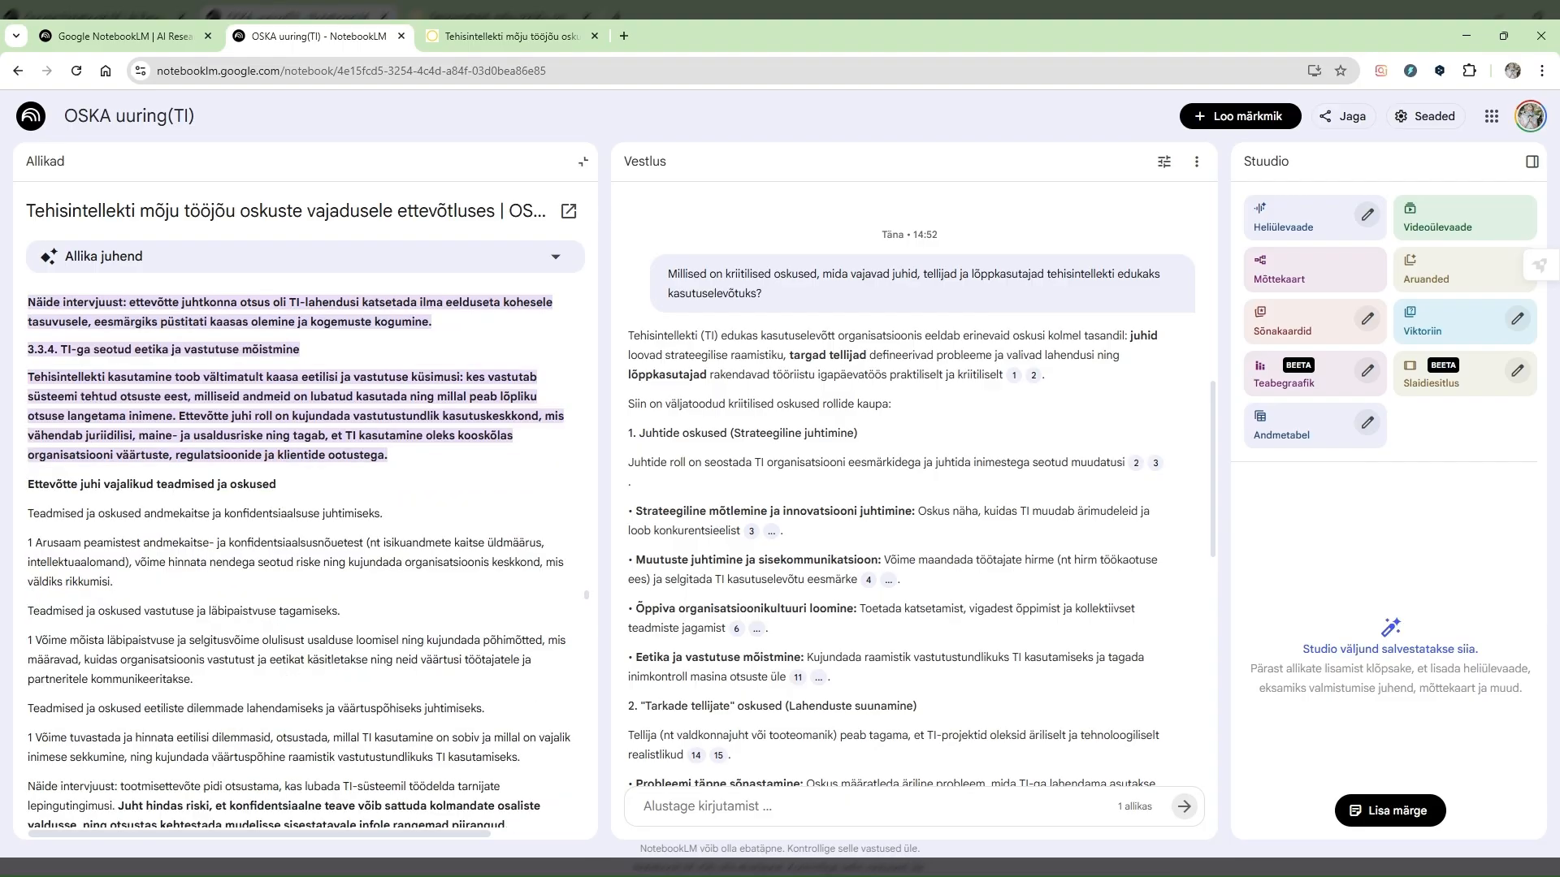
scroll(235, 735, up, 2)
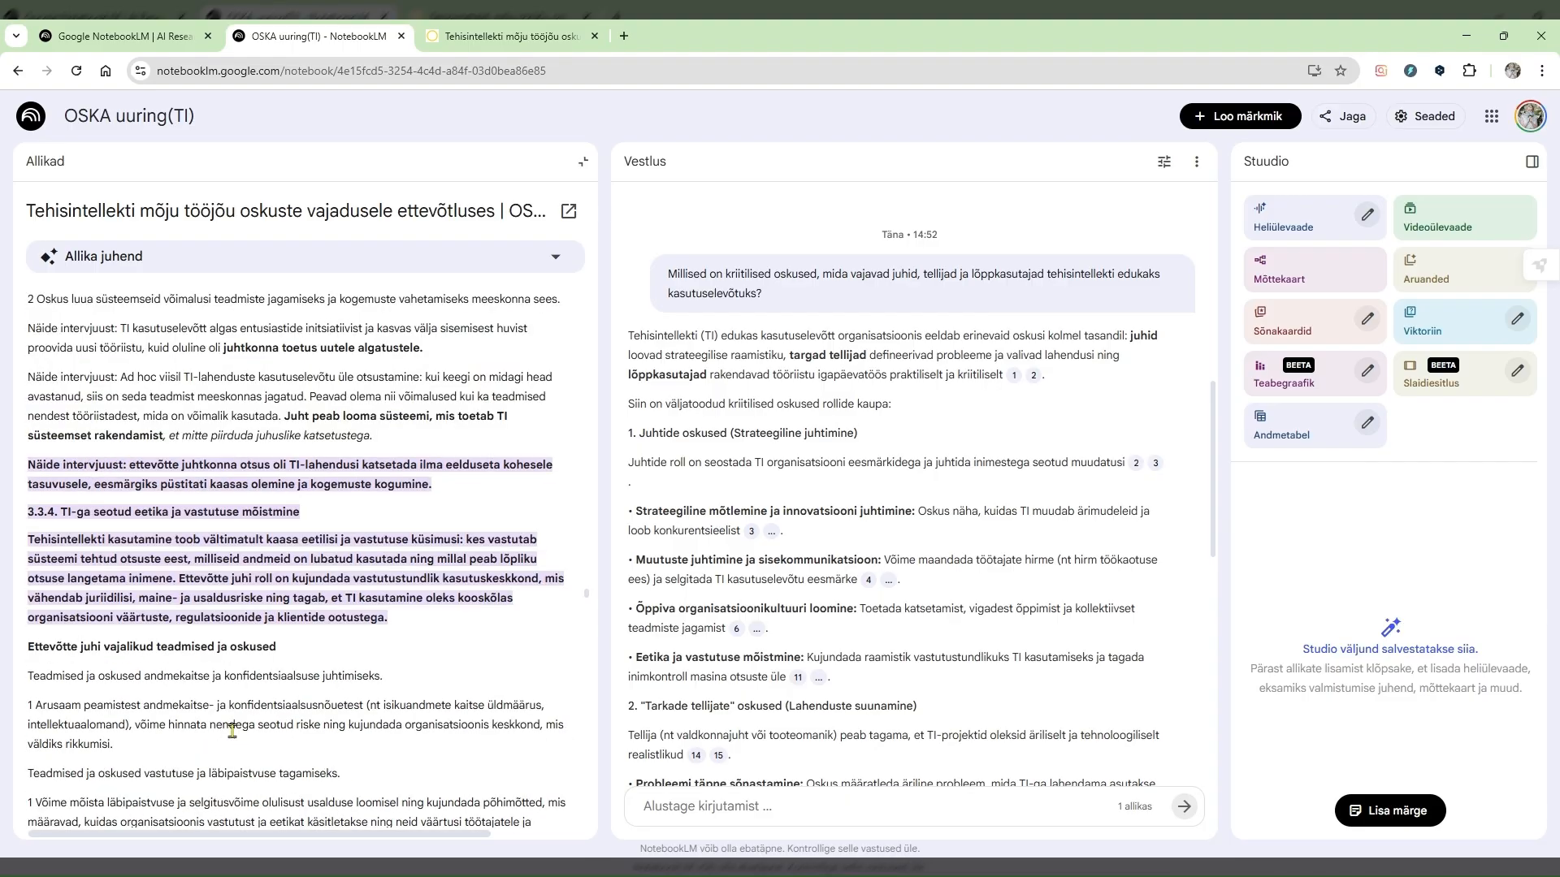
scroll(231, 731, up, 3)
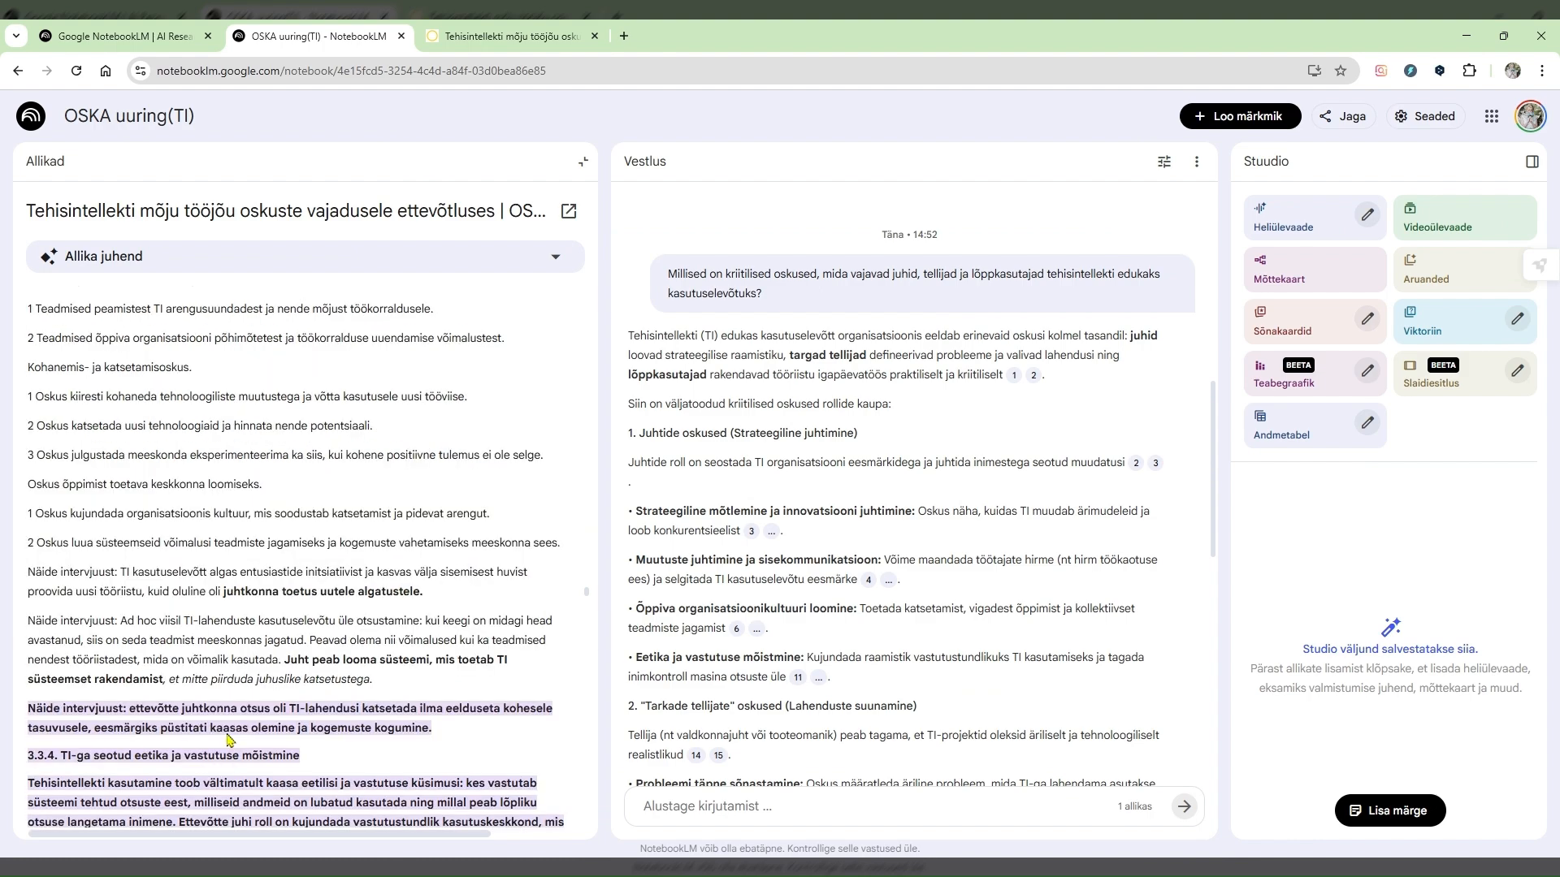
click(584, 165)
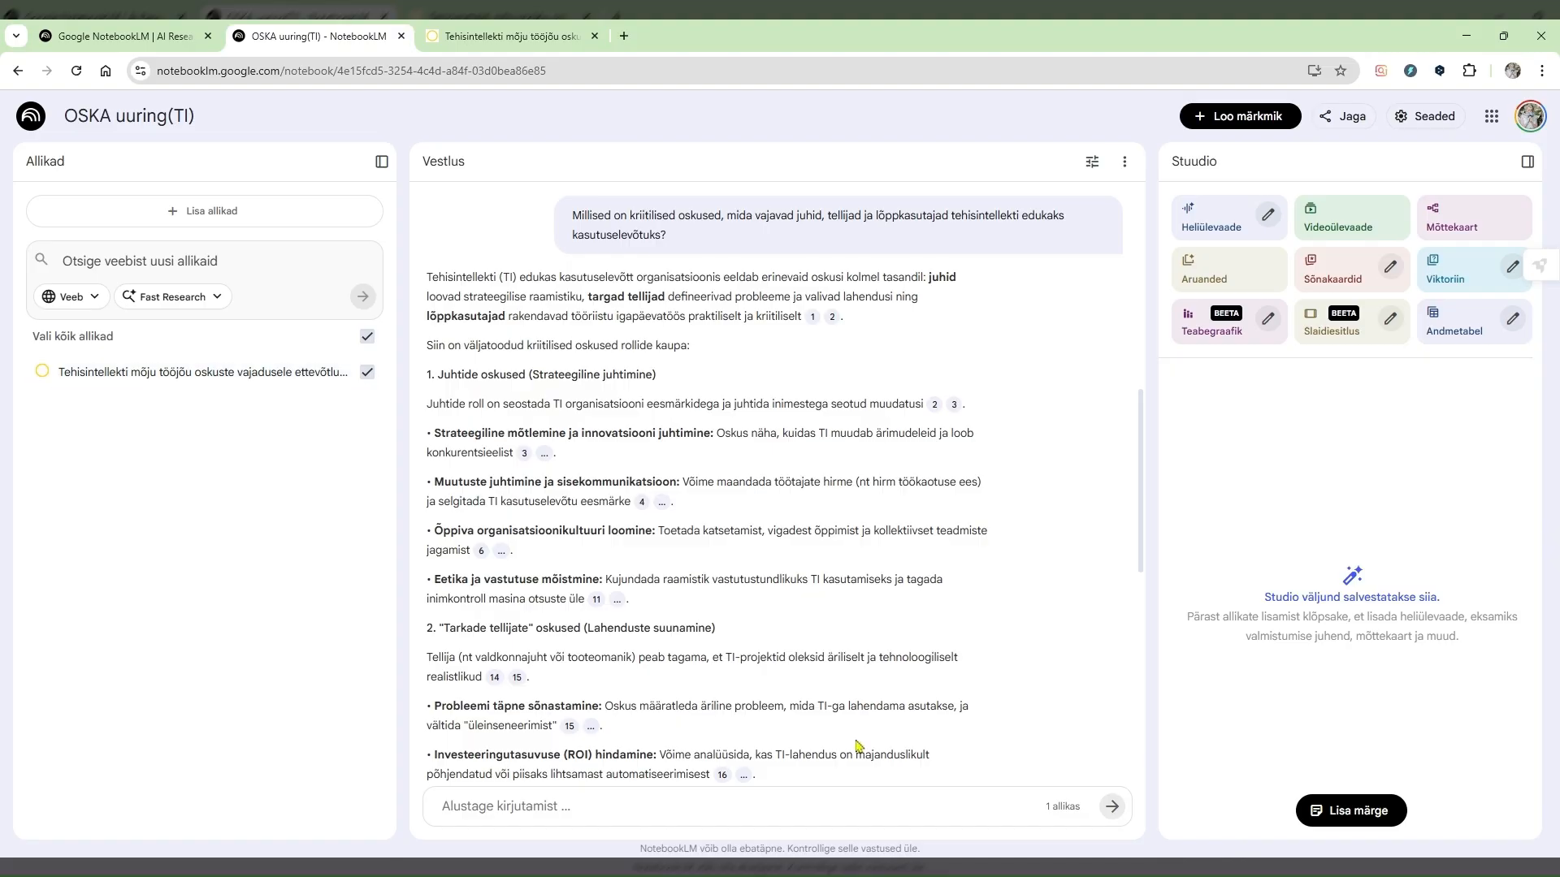
Step: Read through the chat answer to its end, save it as a note, and view the saved note before closing it
scroll(869, 731, down, 10)
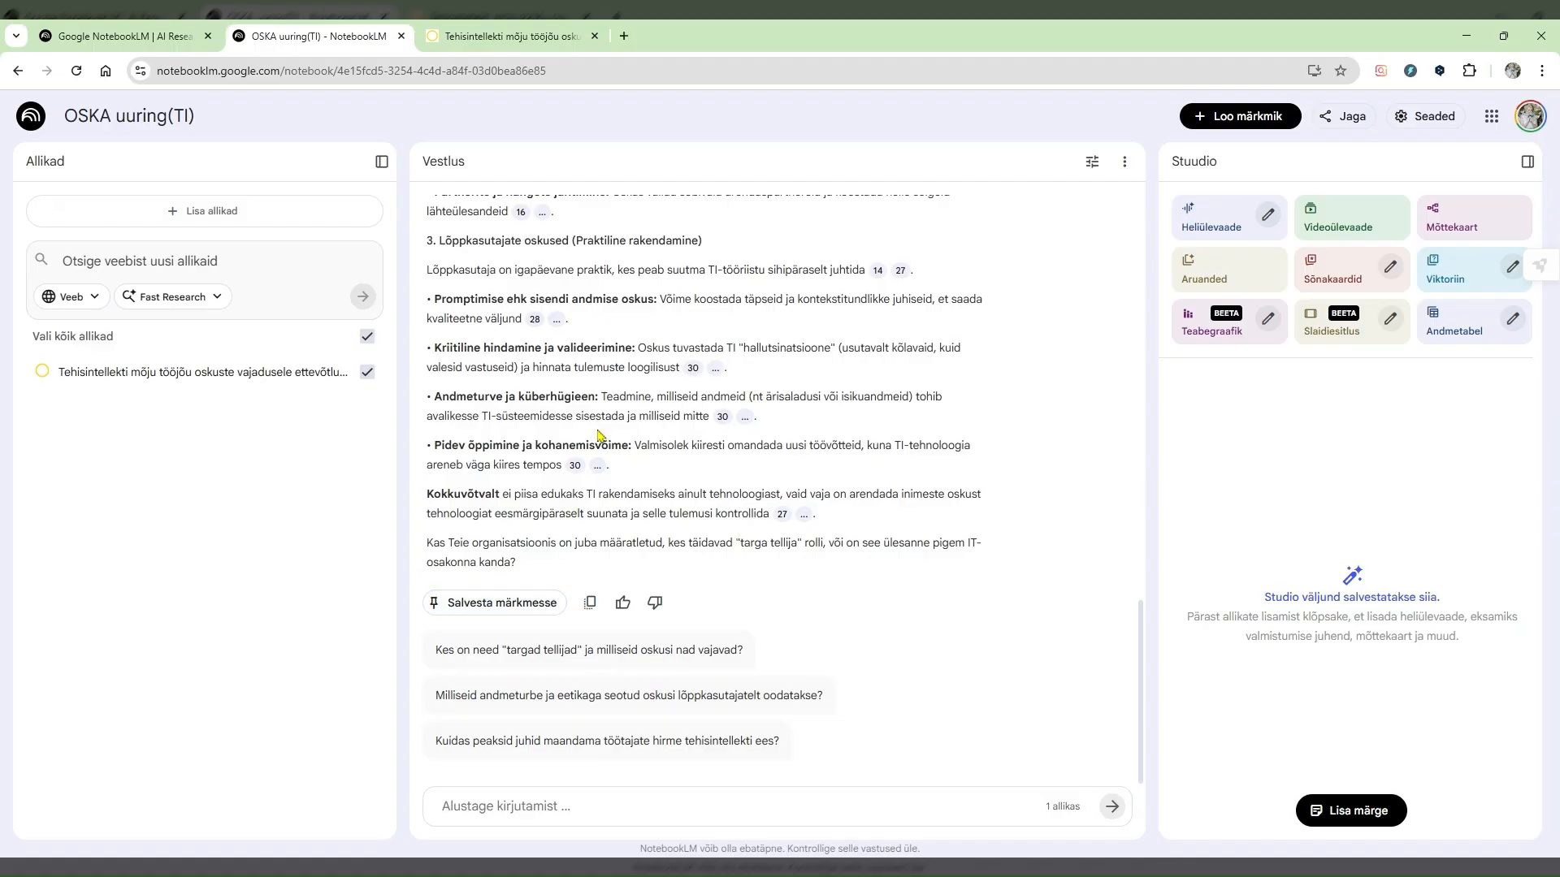
scroll(637, 480, up, 4)
scroll(699, 457, down, 4)
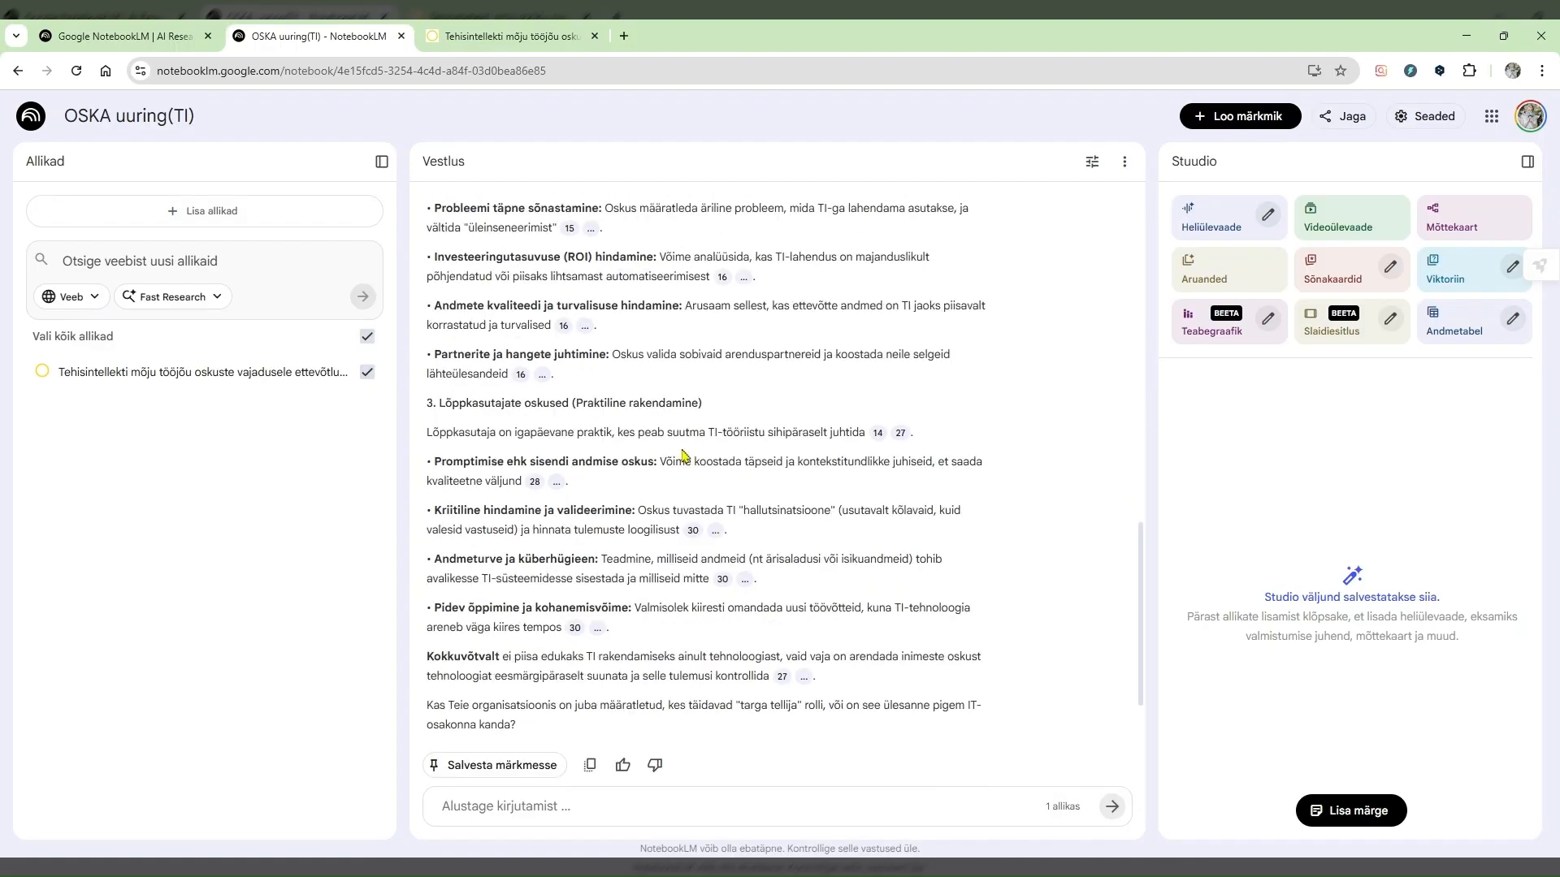
click(493, 605)
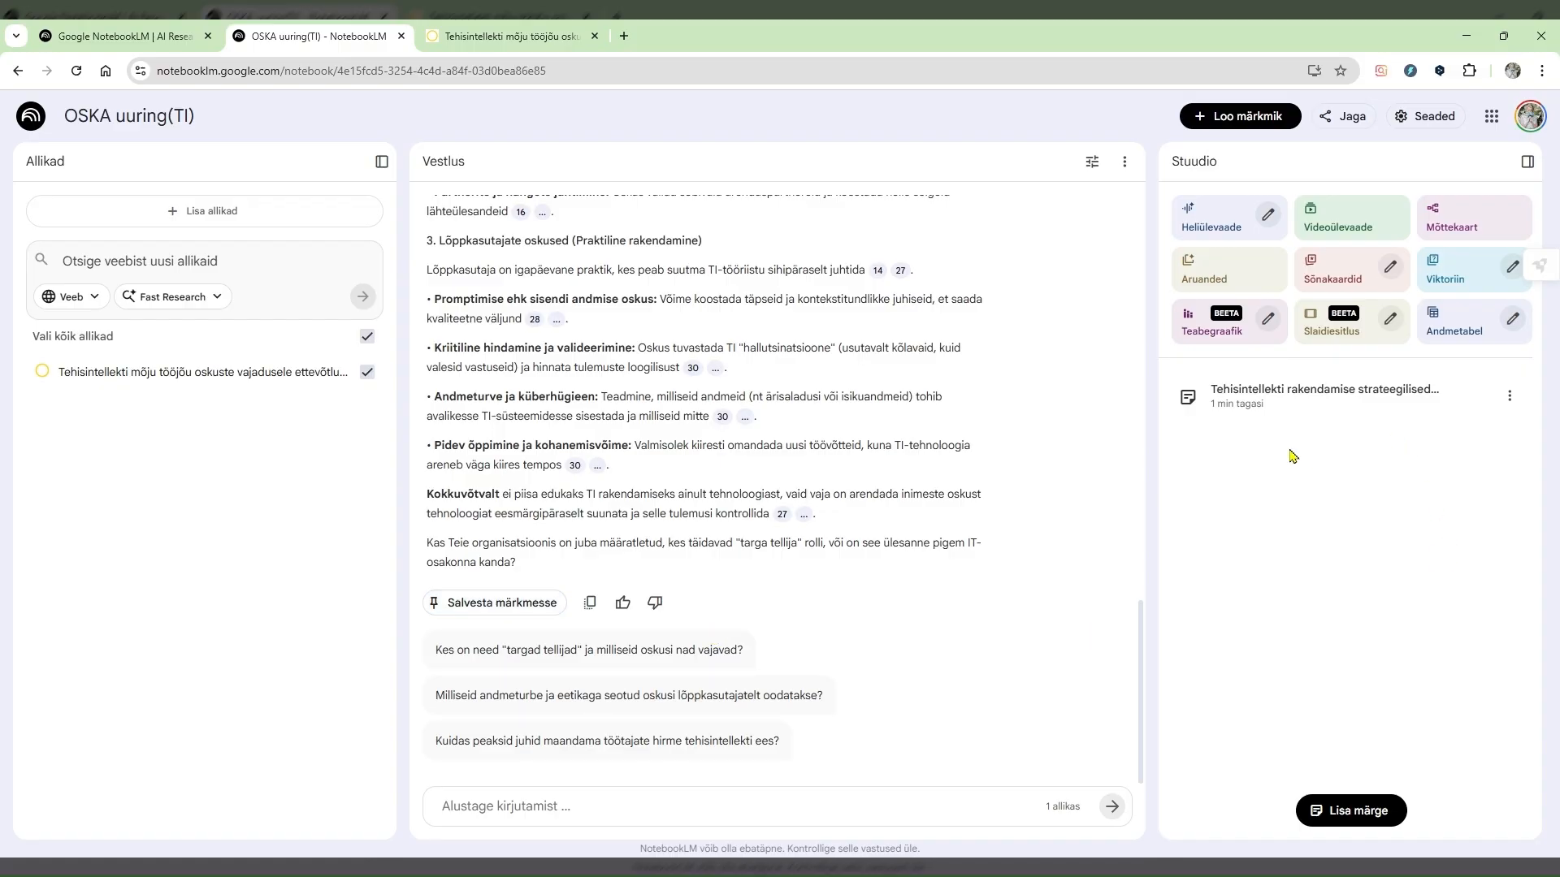
click(1310, 399)
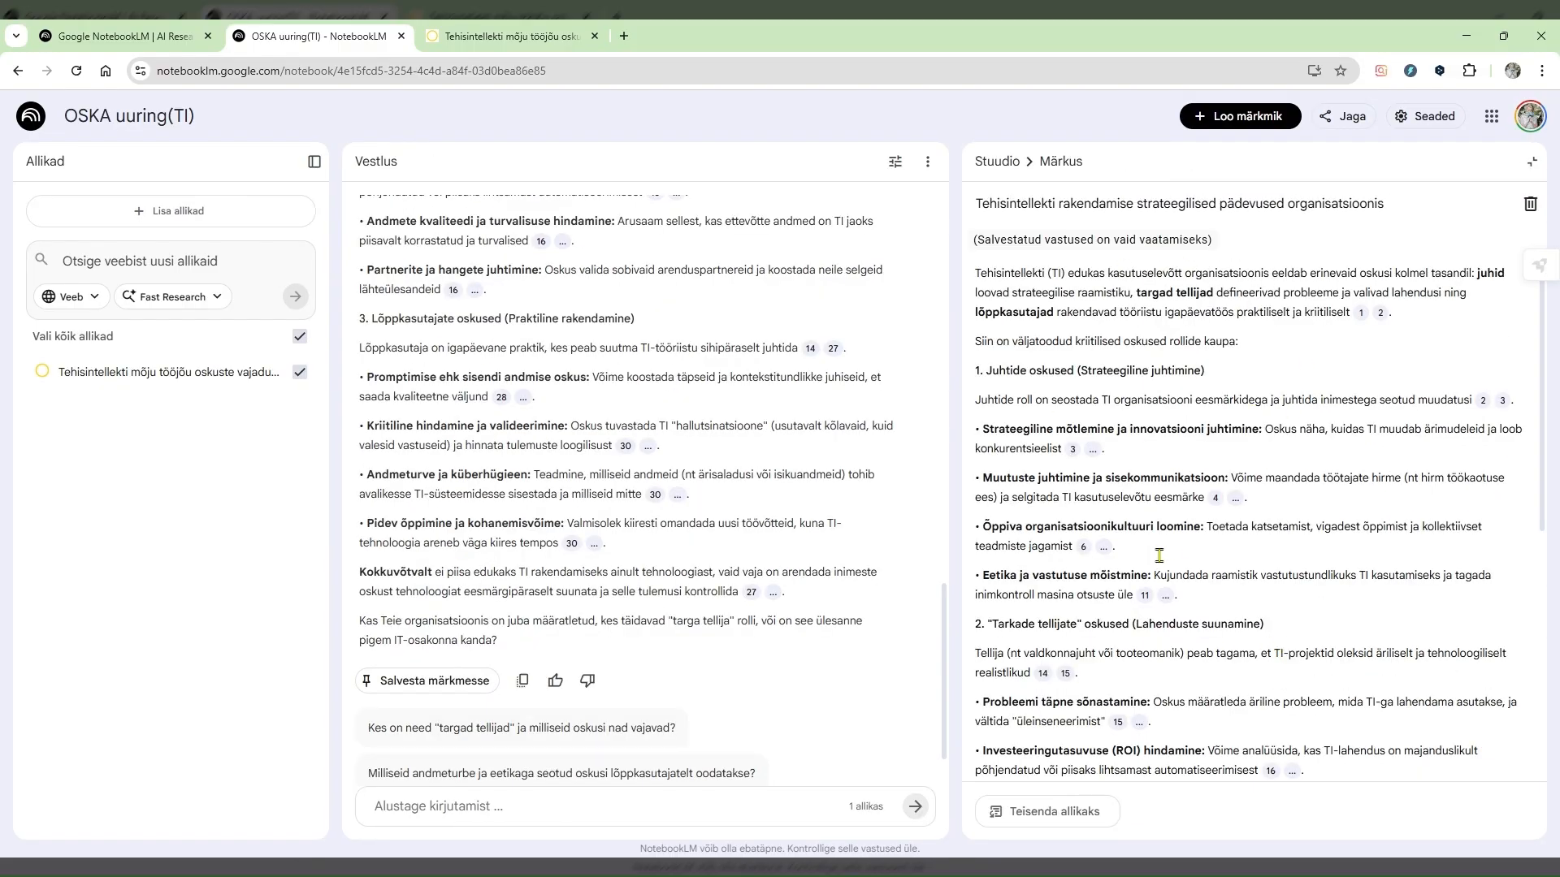
click(1532, 167)
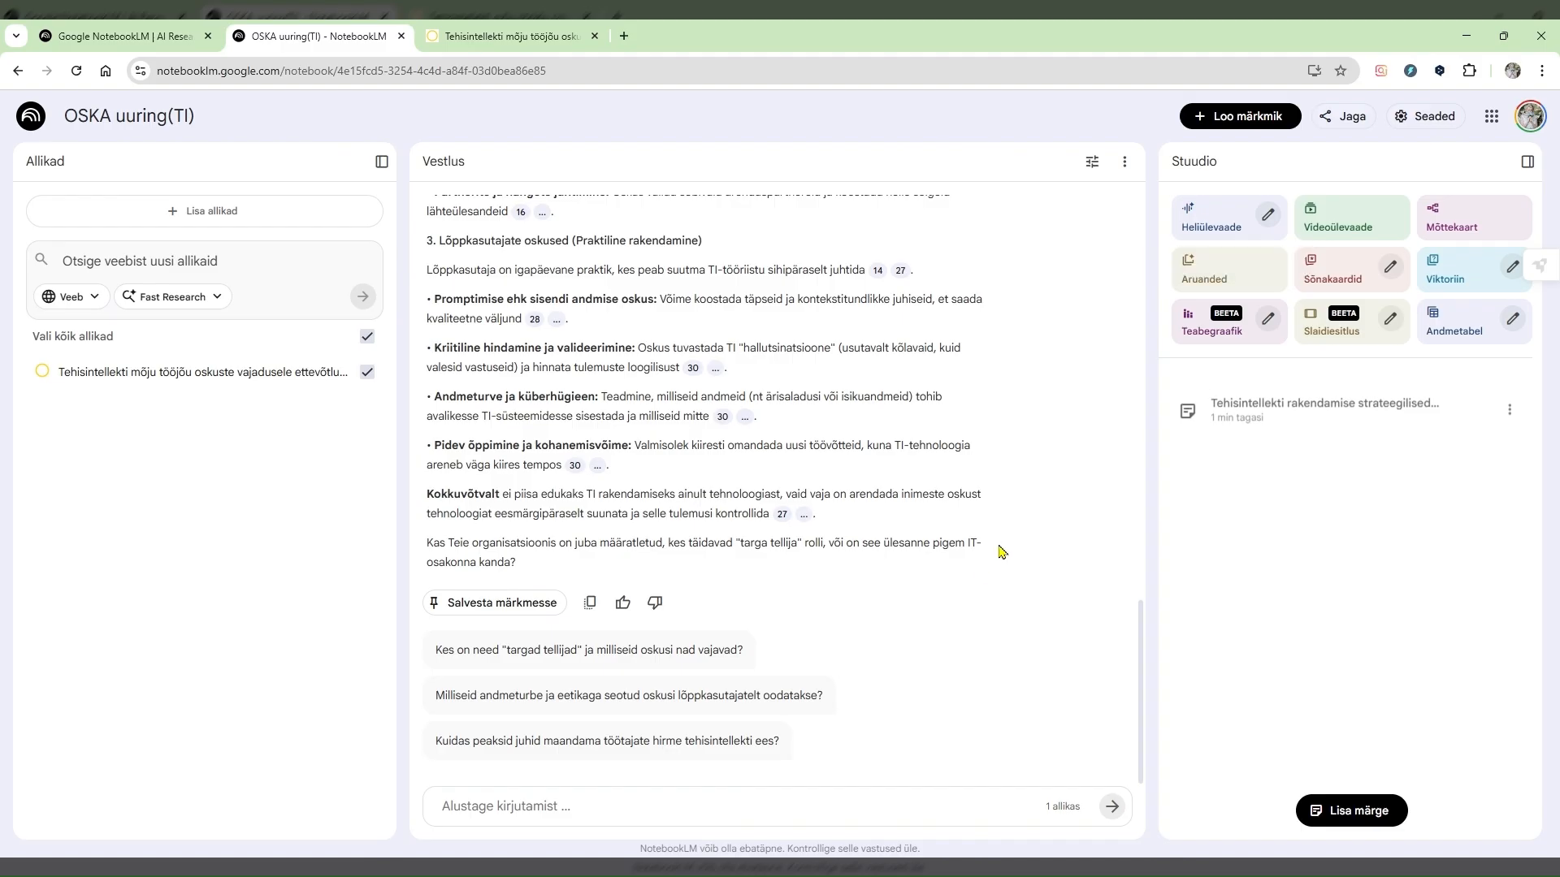